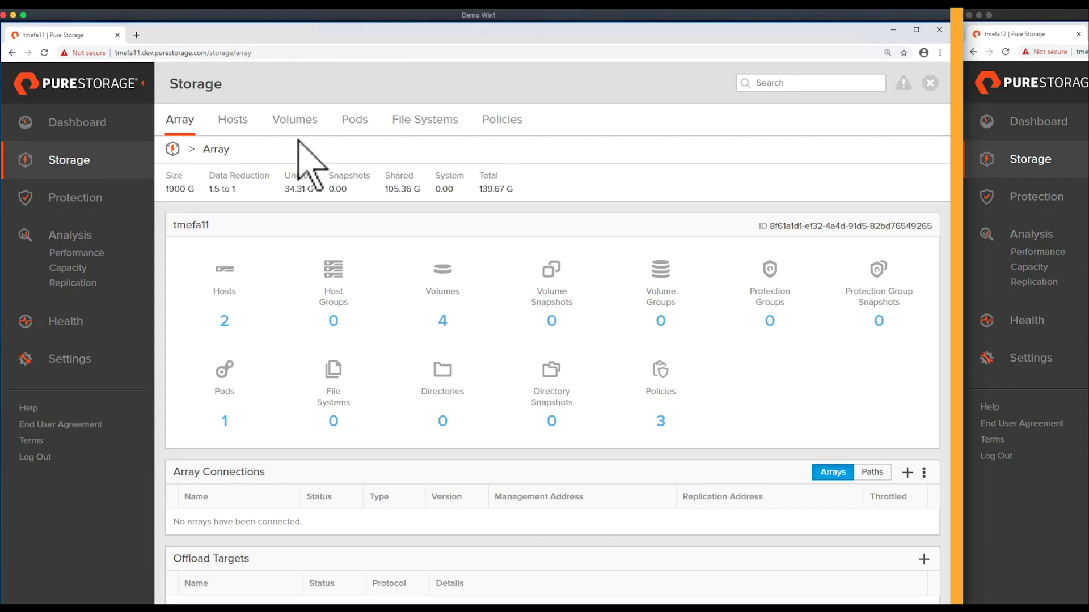
Step: Use Move In on Prod-Pod1's volumes to add demo-Win-IOM-Vol and demo-Win-Vol1
{"action": "left_click", "coordinate": [354, 120]}
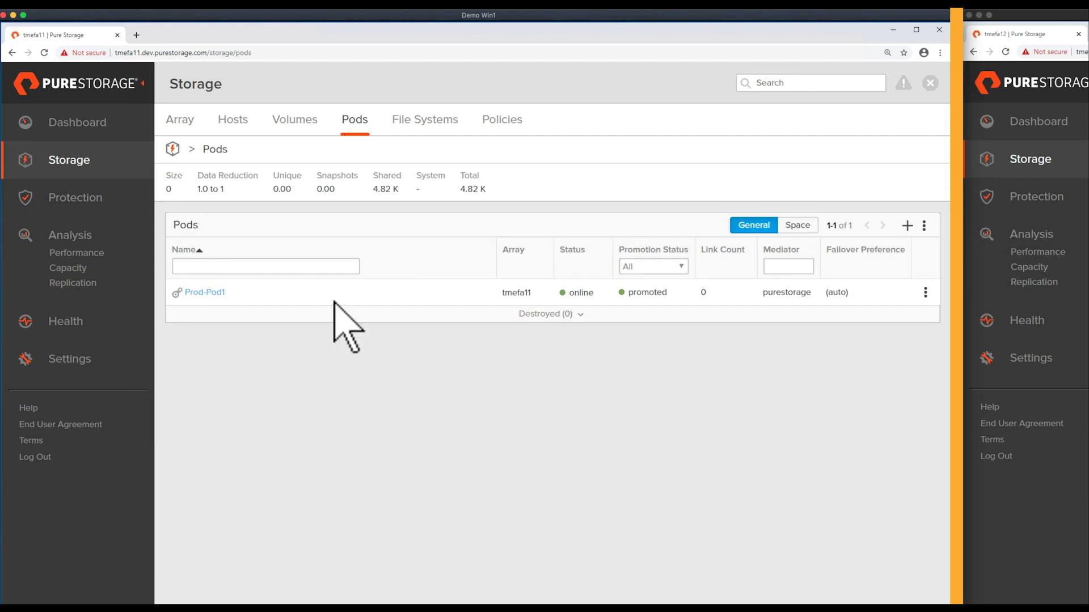
{"action": "left_click", "coordinate": [215, 294]}
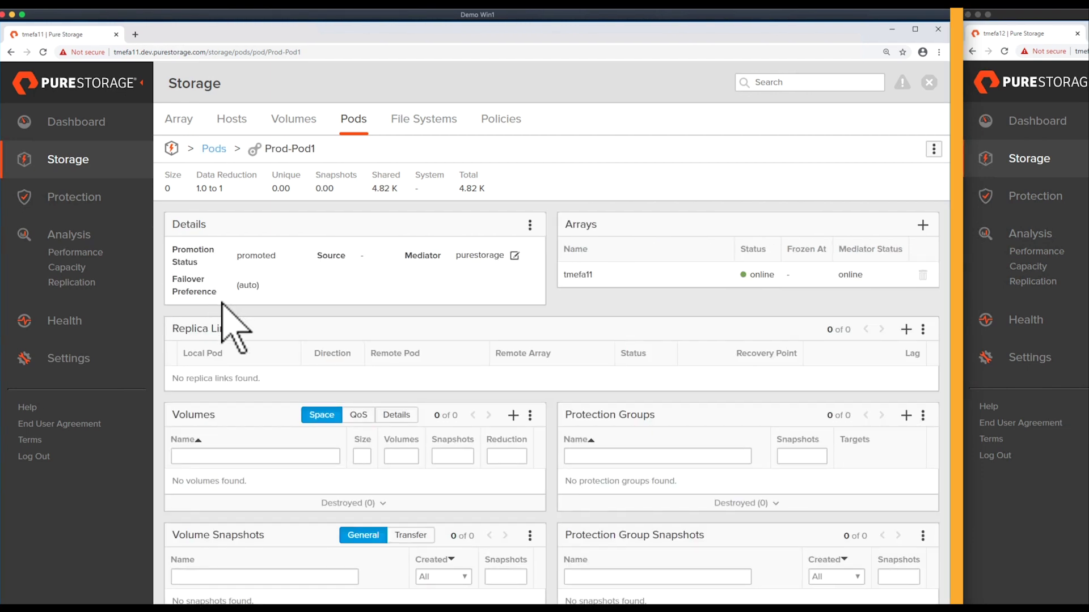
{"action": "left_click", "coordinate": [529, 415]}
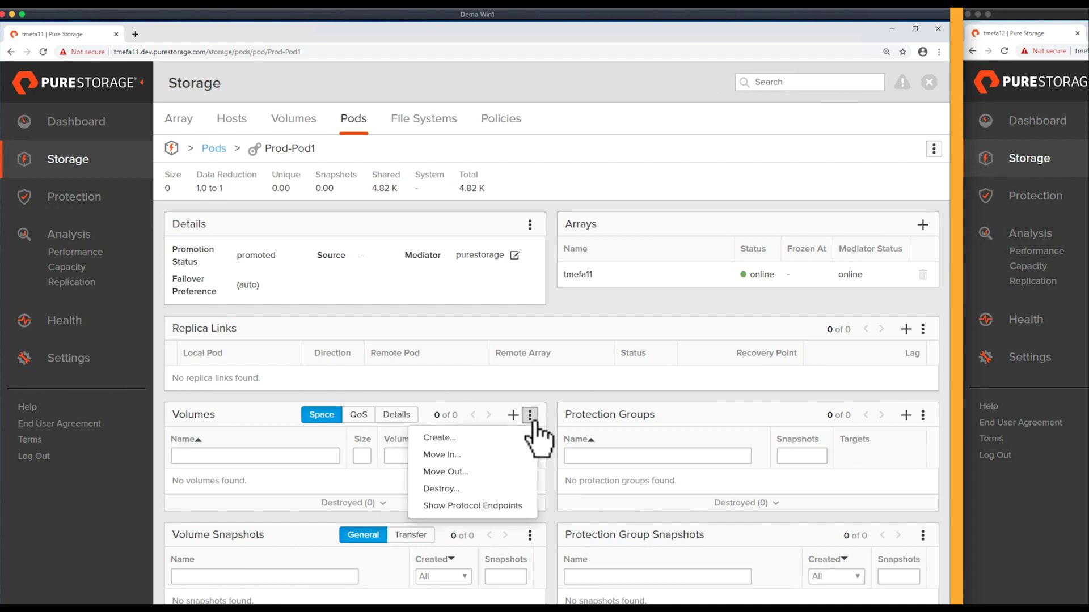
{"action": "left_click", "coordinate": [489, 455]}
{"action": "left_click", "coordinate": [160, 182]}
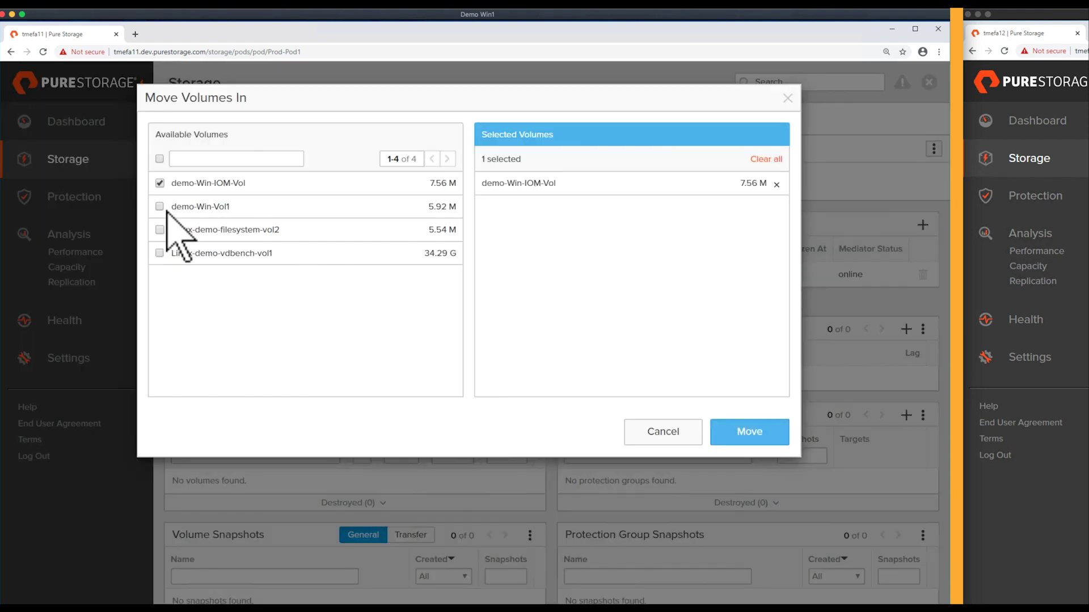
{"action": "left_click", "coordinate": [159, 207]}
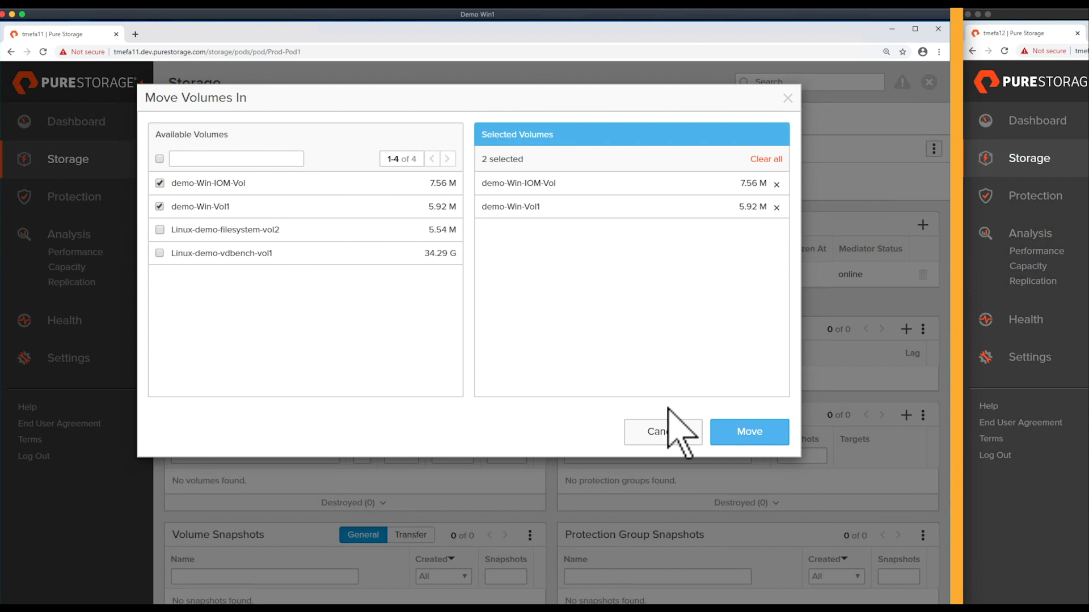
{"action": "left_click", "coordinate": [750, 432]}
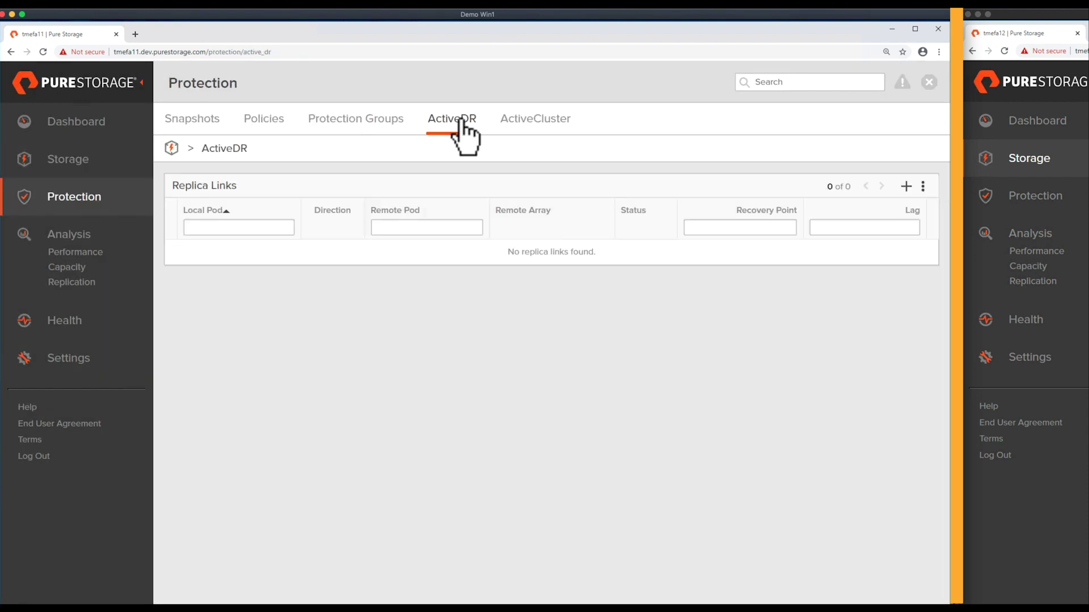
Step: Start a new replica link with Prod-Pod1 as the local pod
{"action": "left_click", "coordinate": [906, 187]}
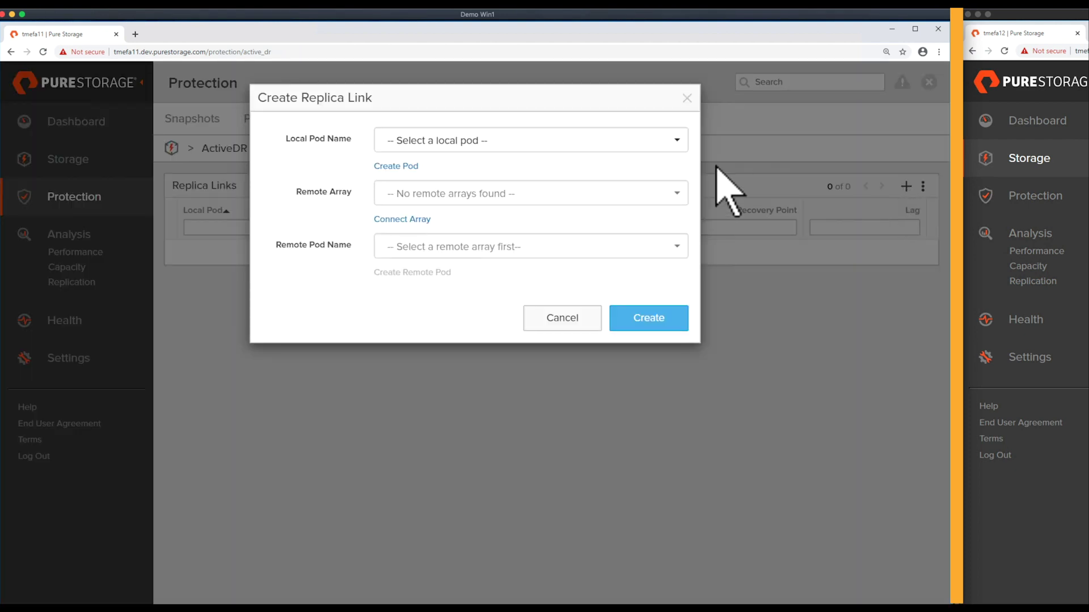
{"action": "left_click", "coordinate": [675, 144]}
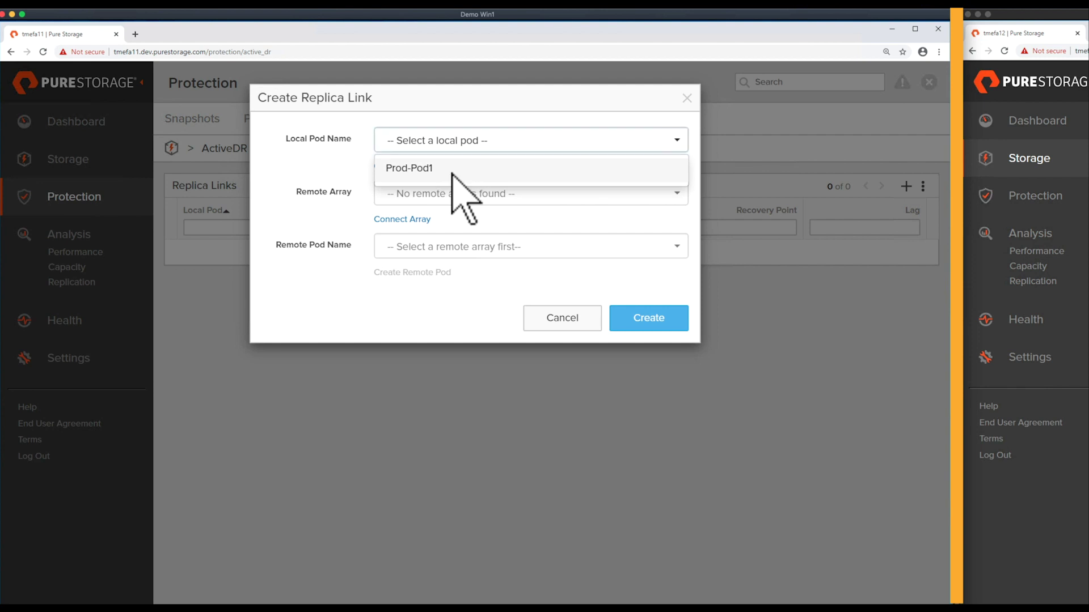
{"action": "left_click", "coordinate": [471, 169]}
Step: Connect remote array tmefa12 by entering its name and pasting the connection key
{"action": "left_click", "coordinate": [400, 219]}
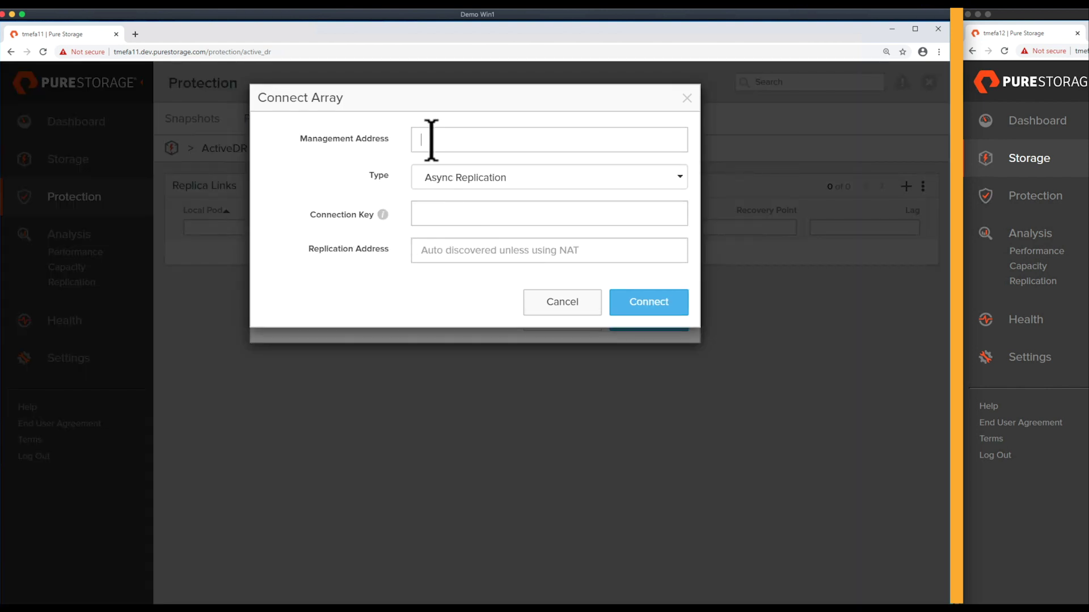
{"action": "type", "text": "tmefa12"}
{"action": "left_click", "coordinate": [539, 213]}
{"action": "right_click", "coordinate": [490, 210]}
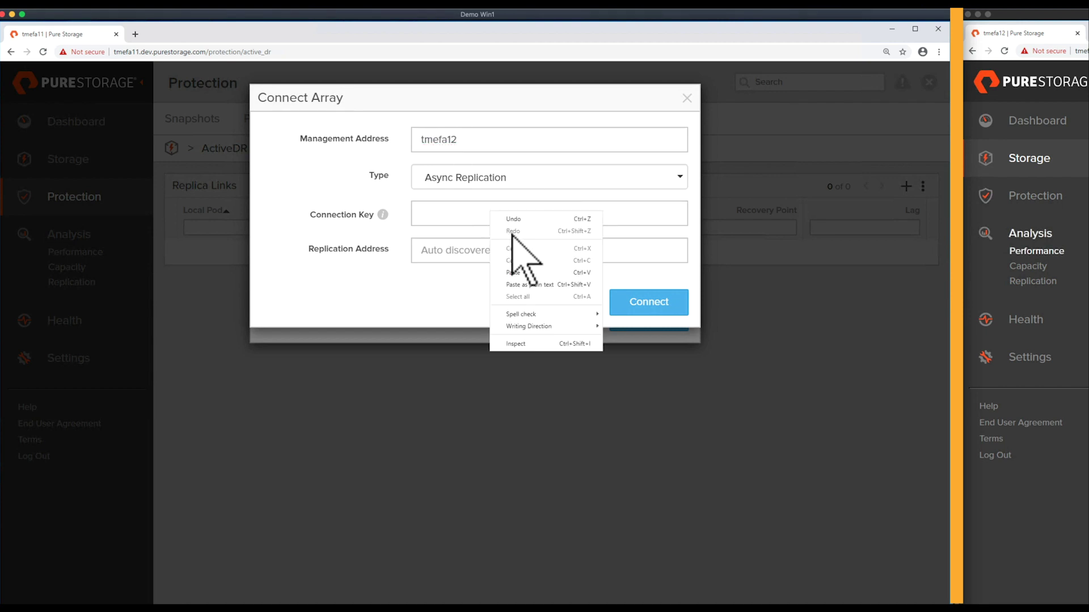
{"action": "left_click", "coordinate": [528, 273]}
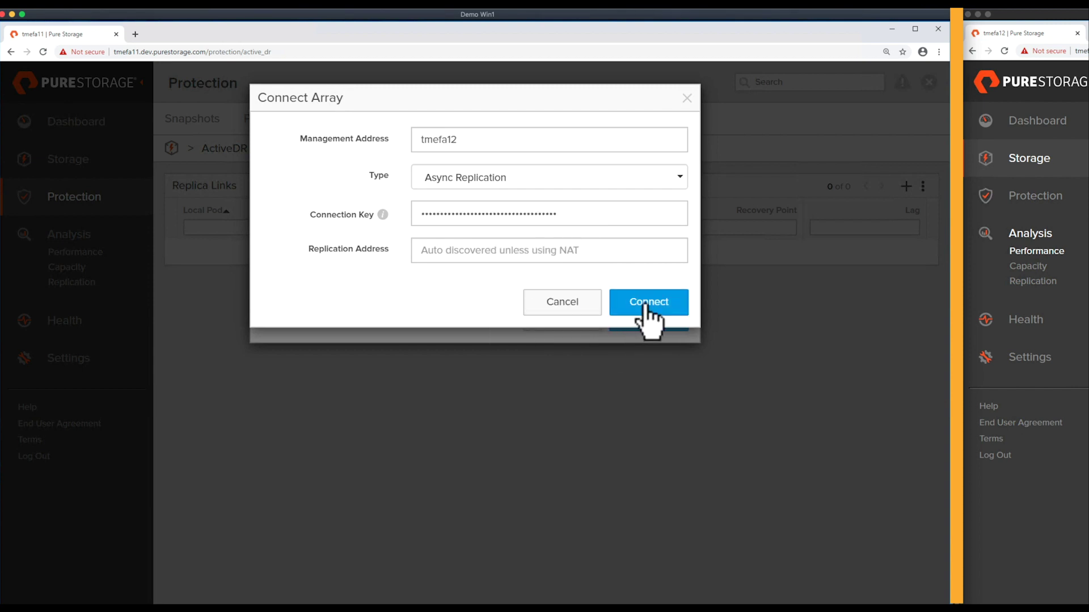
{"action": "left_click", "coordinate": [646, 303]}
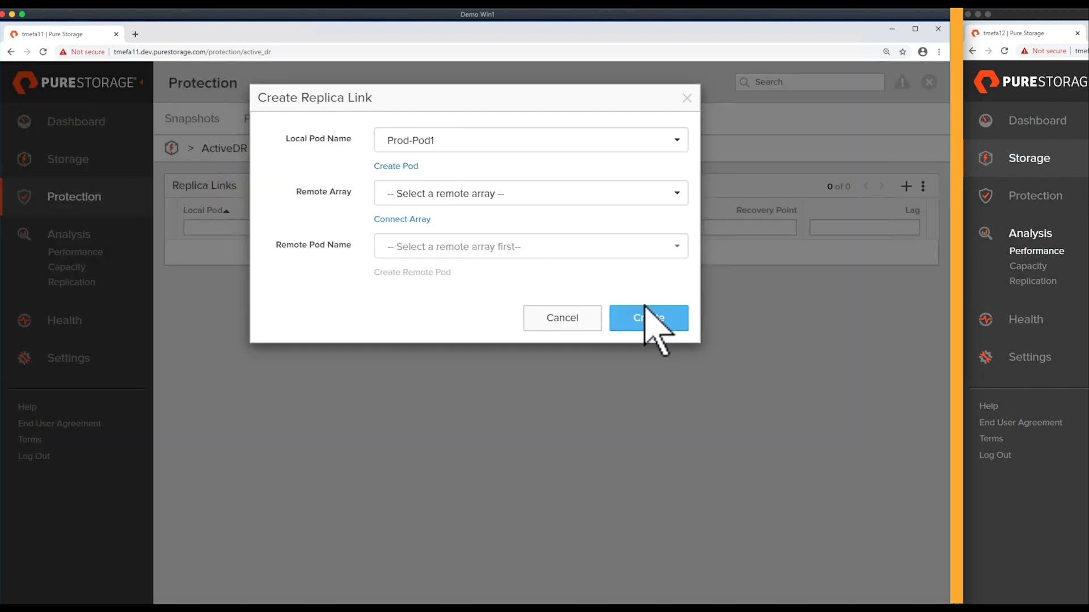
Step: Create the replica link to tmefa12 with a new remote pod named DR-Pod
{"action": "left_click", "coordinate": [680, 196]}
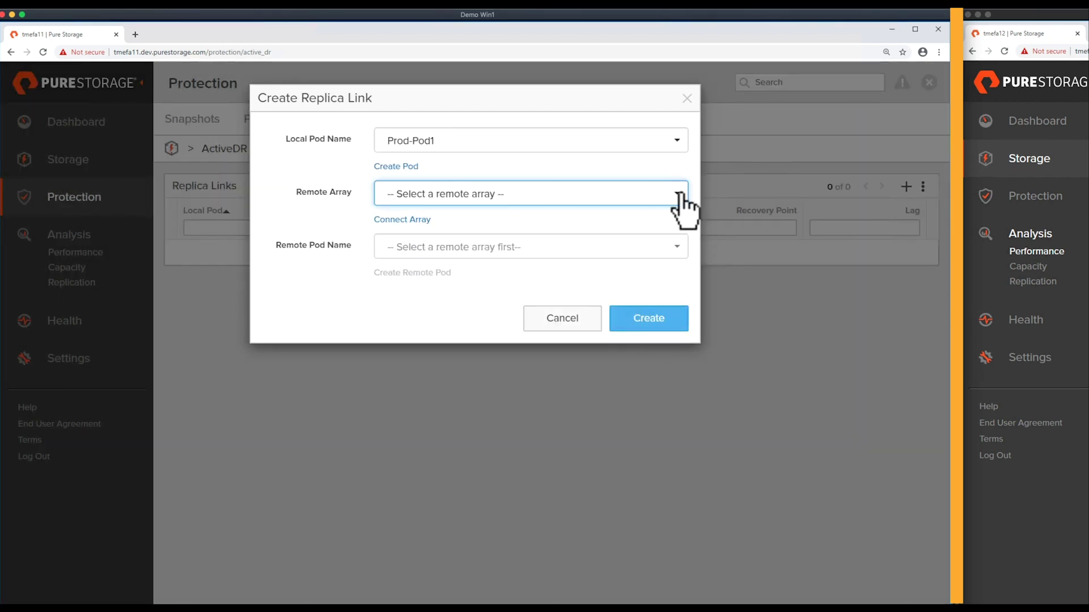
{"action": "left_click", "coordinate": [587, 227]}
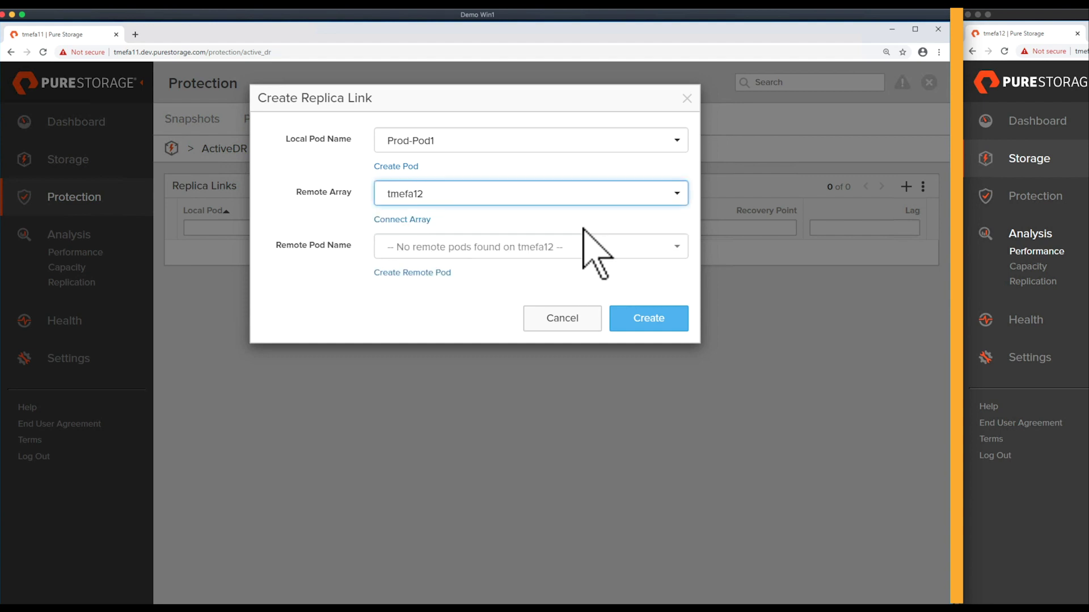
{"action": "left_click", "coordinate": [405, 274]}
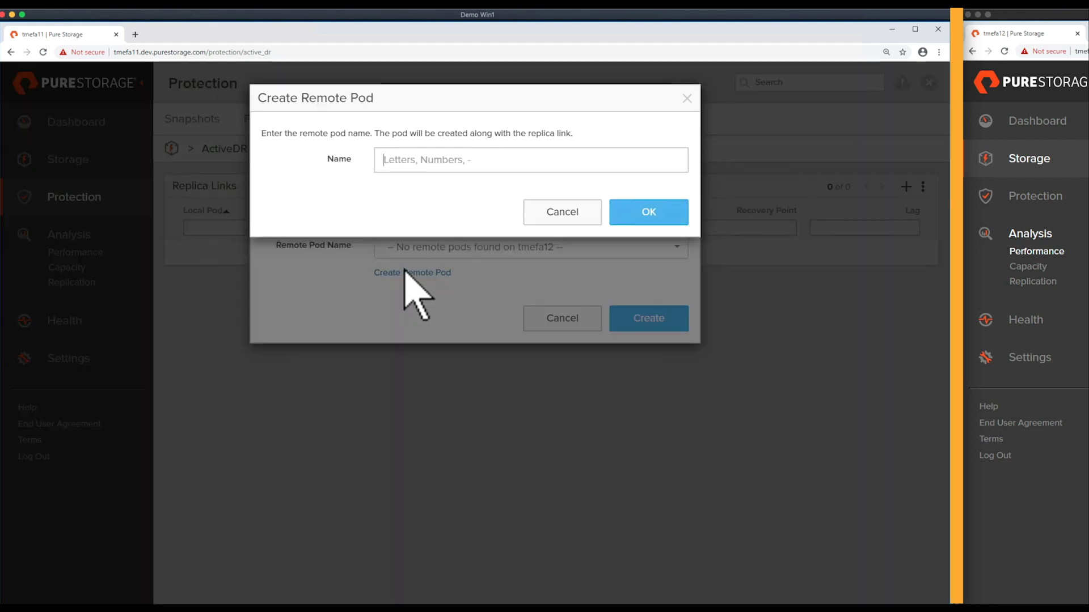
{"action": "left_click", "coordinate": [432, 164]}
{"action": "type", "text": "DR-Pod"}
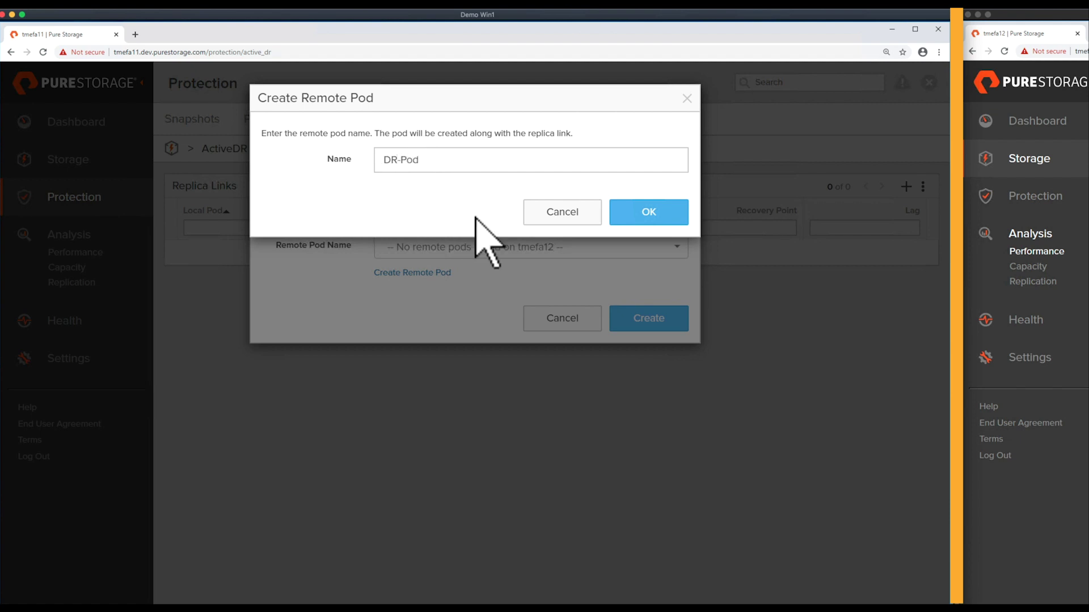
{"action": "left_click", "coordinate": [633, 218]}
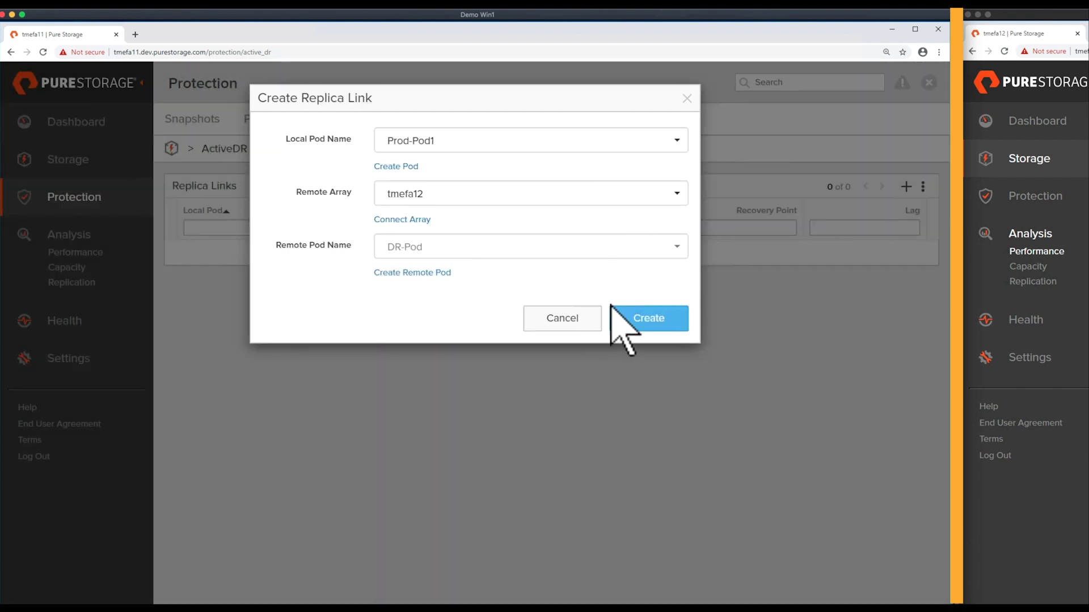
{"action": "left_click", "coordinate": [648, 319]}
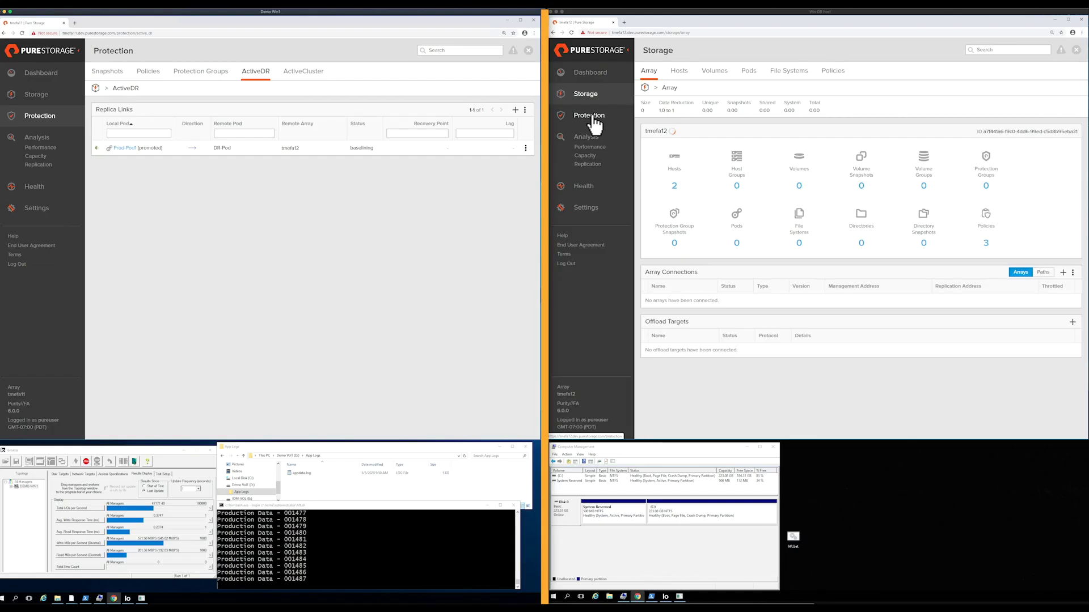
{"action": "left_click", "coordinate": [1035, 195]}
Step: On tmefa12, view the ActiveDR replica links and open DR-Pod's details page
{"action": "left_click", "coordinate": [804, 73]}
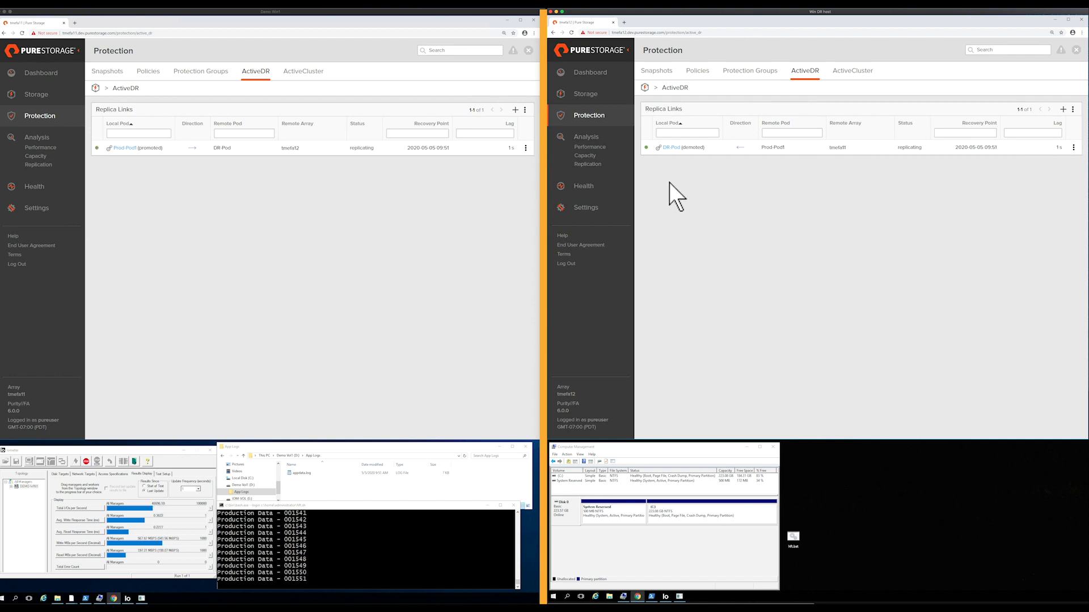
{"action": "left_click", "coordinate": [671, 147]}
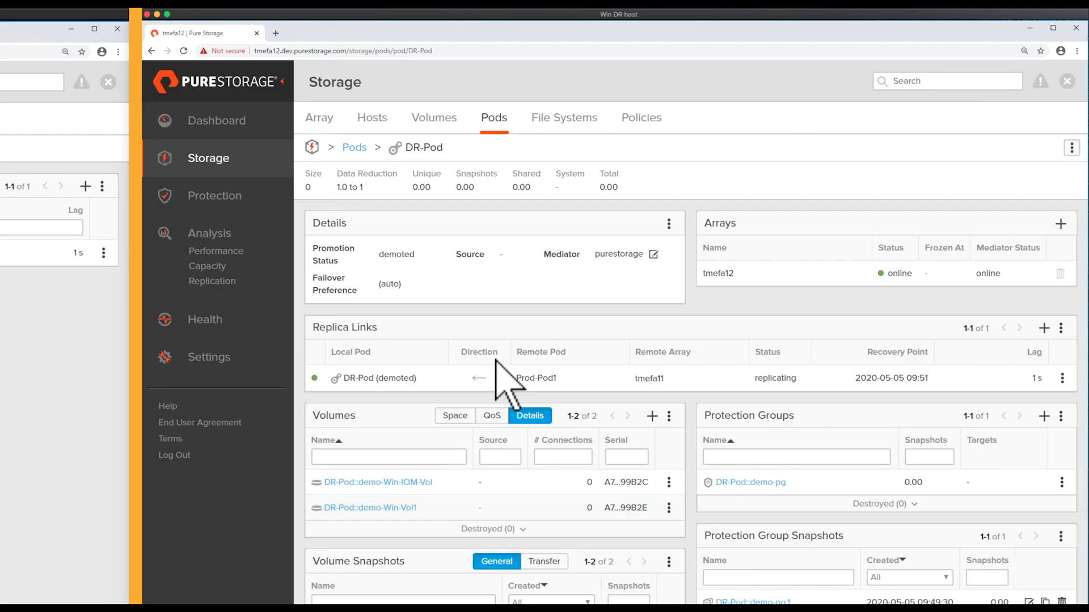
Step: Connect DR-Pod::demo-Win-IOM-Vol and DR-Pod::demo-Win-Vol1 to host DR-Demo-Win2
{"action": "left_click", "coordinate": [376, 119]}
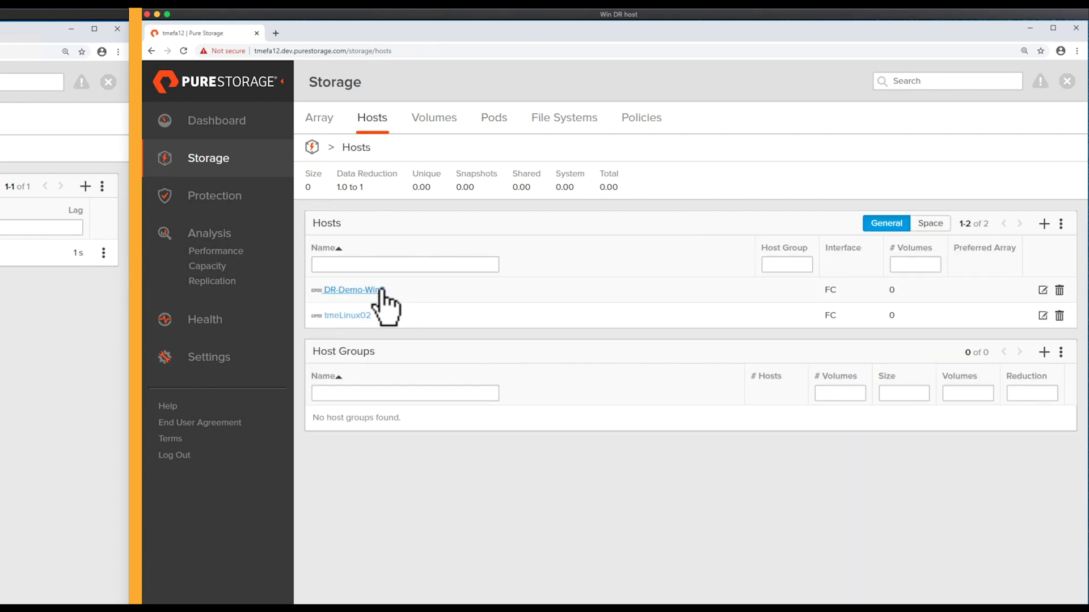
{"action": "left_click", "coordinate": [378, 289]}
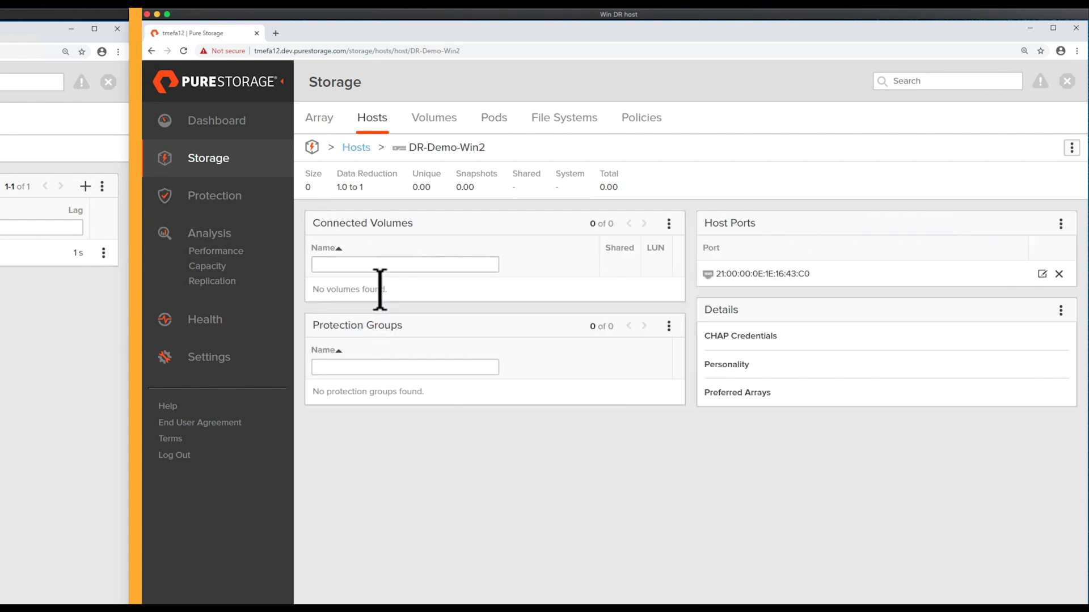
{"action": "left_click", "coordinate": [669, 224]}
{"action": "left_click", "coordinate": [641, 247]}
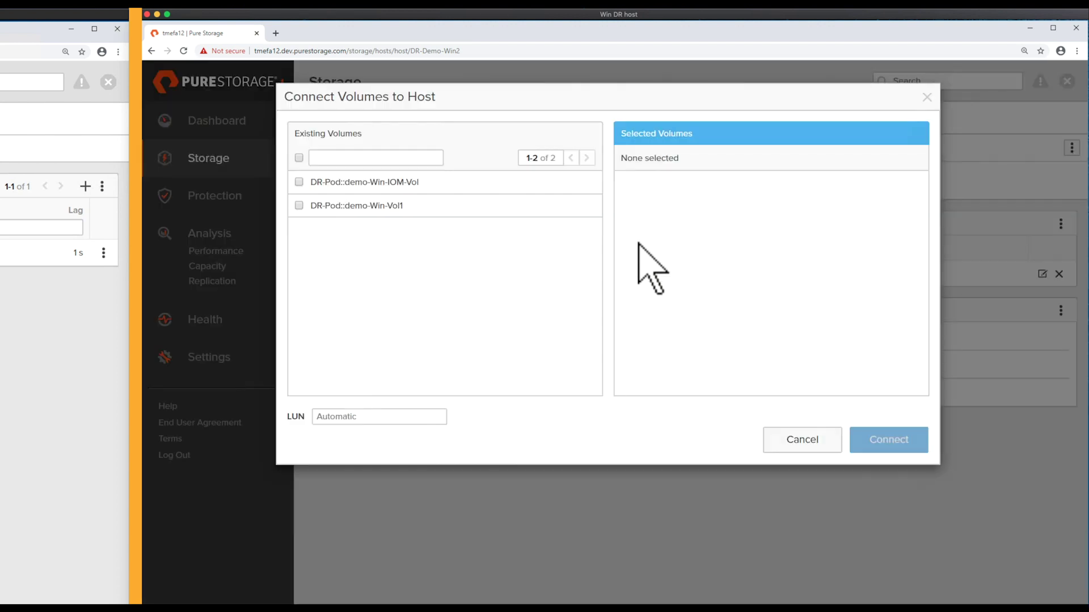
{"action": "left_click", "coordinate": [299, 182]}
{"action": "left_click", "coordinate": [299, 205]}
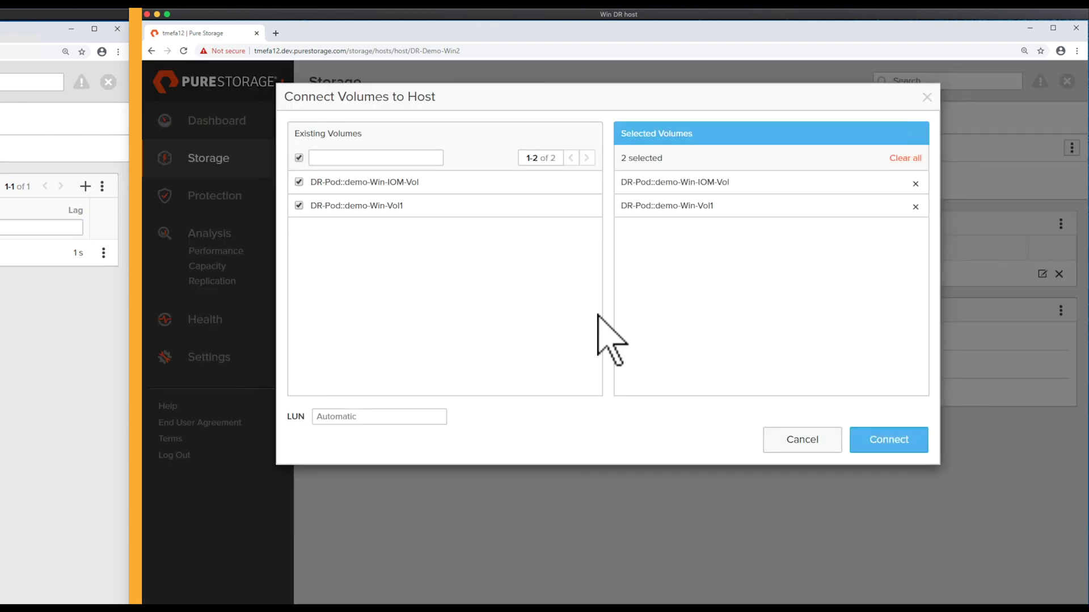
{"action": "left_click", "coordinate": [912, 446]}
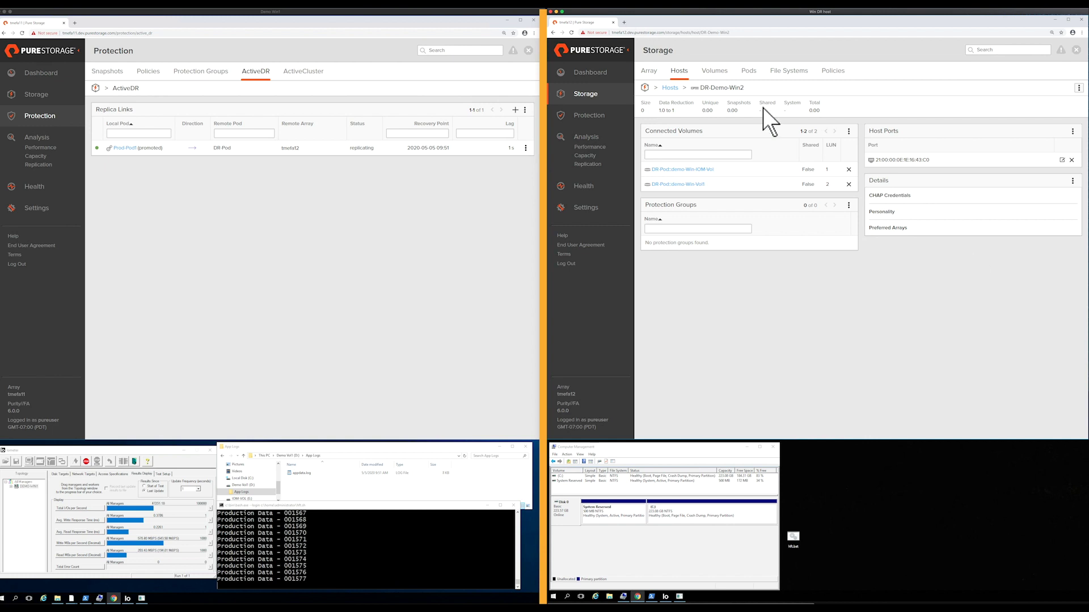
Step: Check both DR-Pod volumes' connections in Volumes details view, then rescan disks on the DR host
{"action": "left_click", "coordinate": [718, 74]}
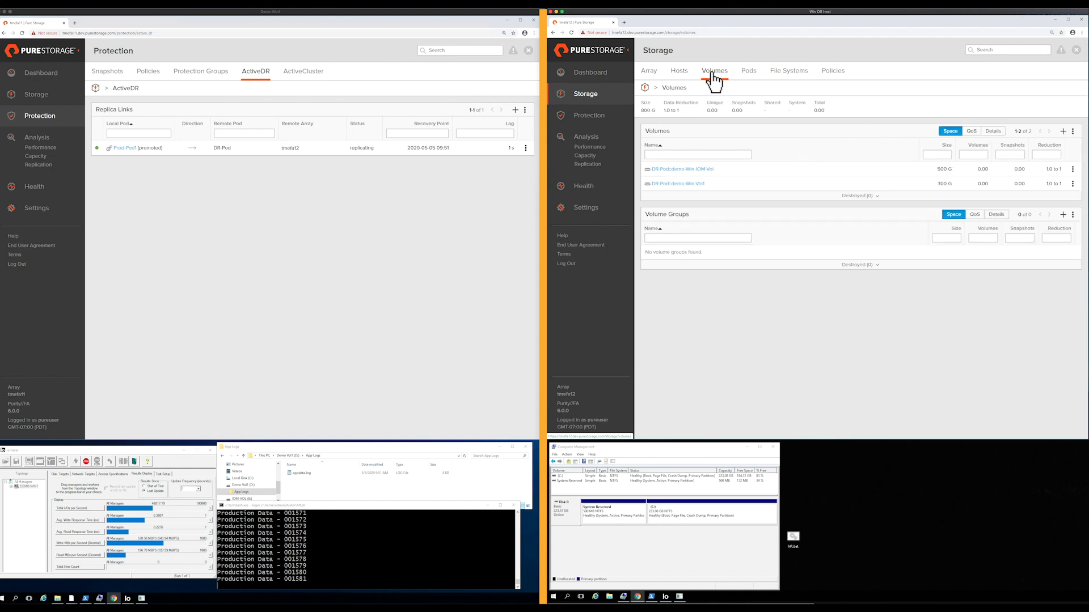
{"action": "left_click", "coordinate": [992, 131]}
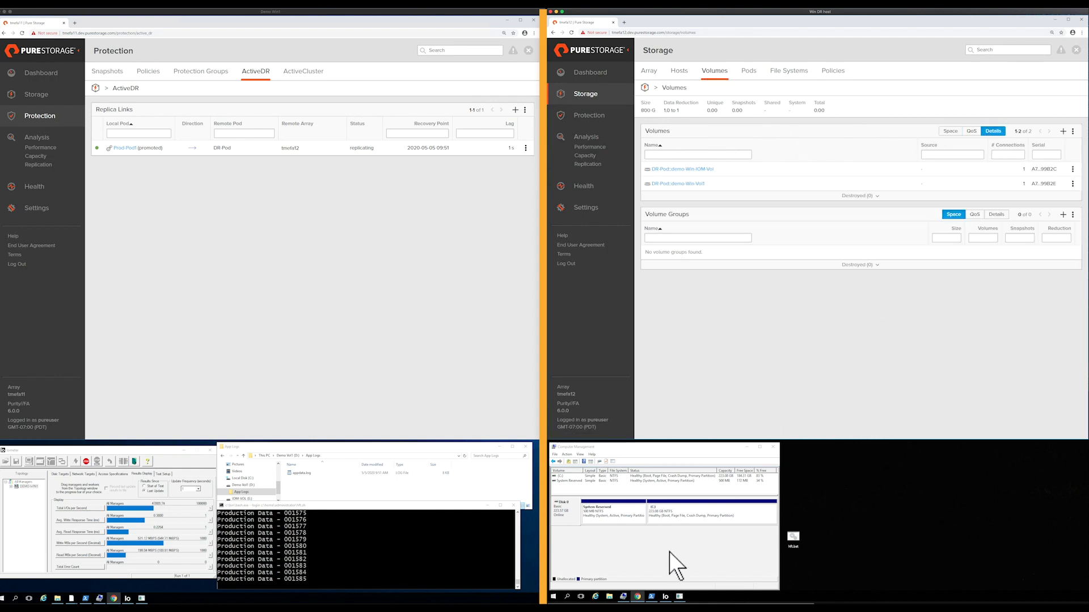
{"action": "left_click", "coordinate": [568, 454]}
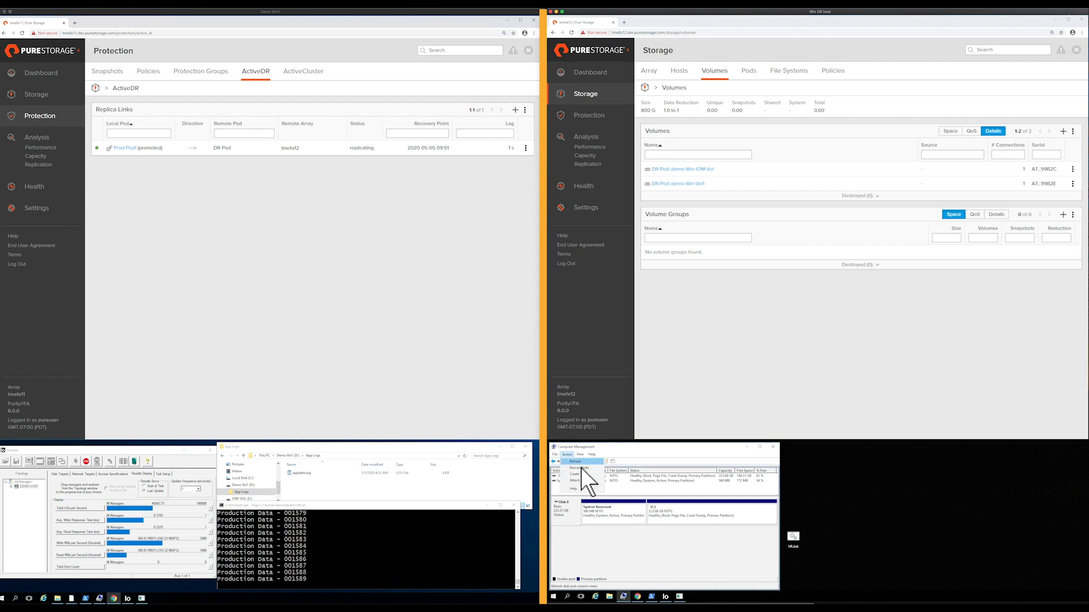
{"action": "left_click", "coordinate": [581, 467]}
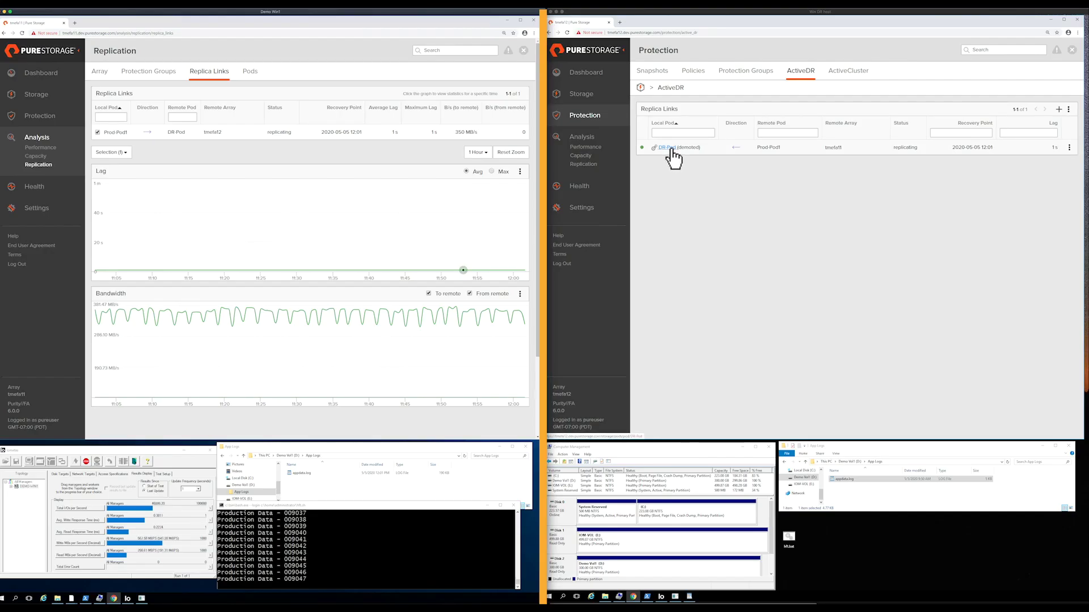
Step: Promote DR-Pod on tmefa12 from its replica link actions for the test failover
{"action": "left_click", "coordinate": [1069, 147]}
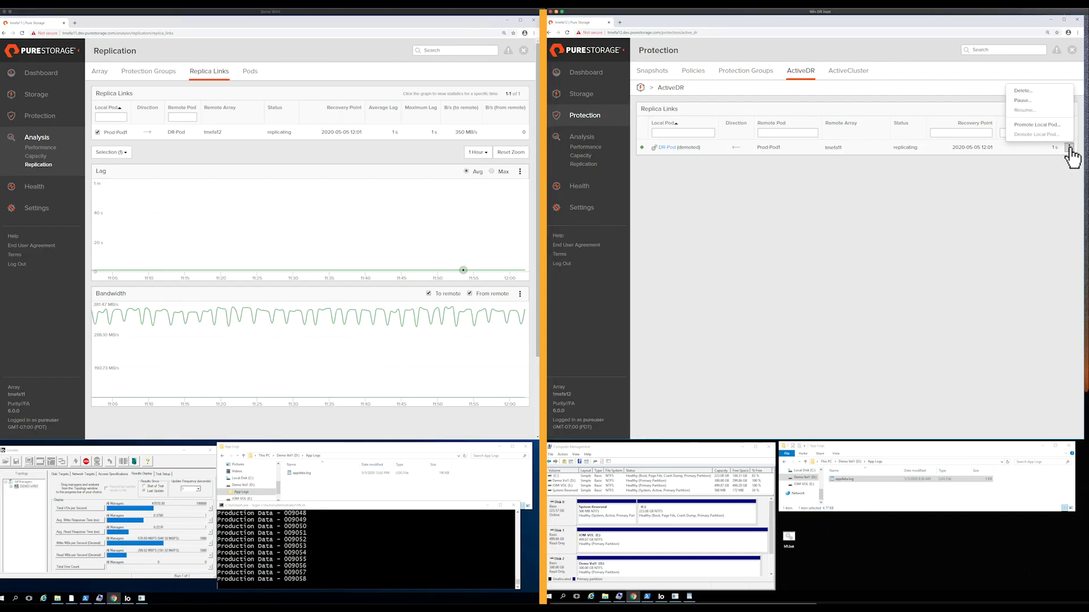
{"action": "left_click", "coordinate": [1038, 126]}
{"action": "left_click", "coordinate": [910, 121]}
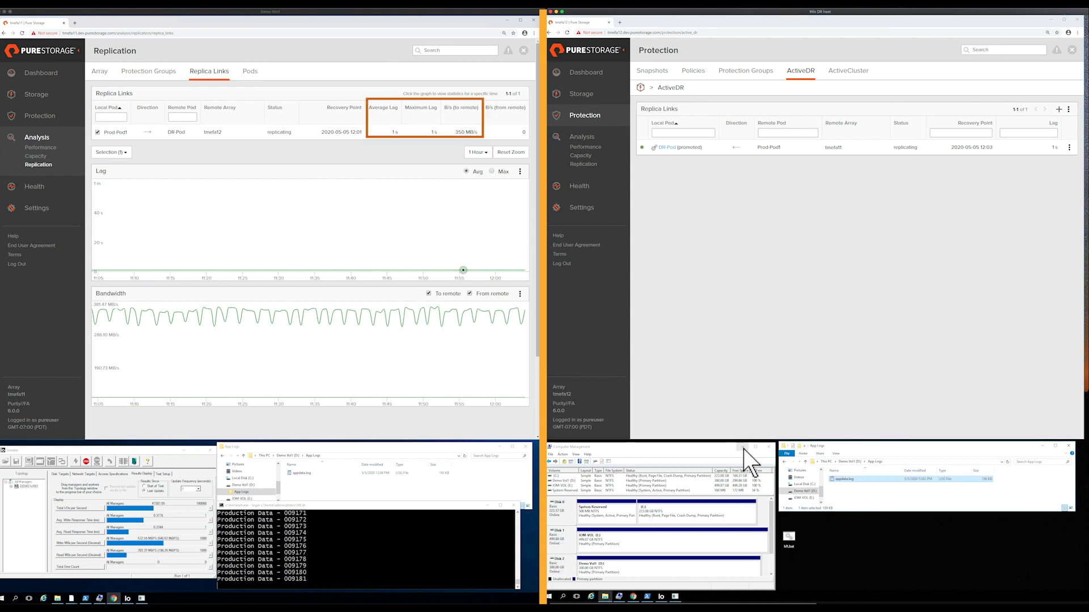
{"action": "left_click", "coordinate": [742, 446]}
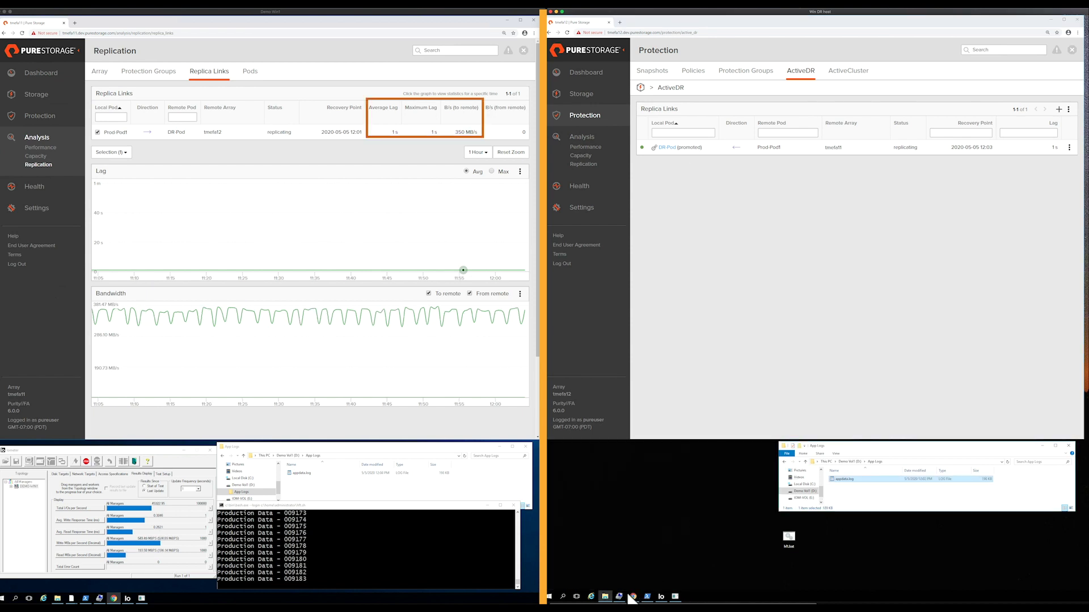
Step: Start an Iometer run on the disk targets saving results.csv, and launch hft.bat
{"action": "left_click", "coordinate": [662, 599]}
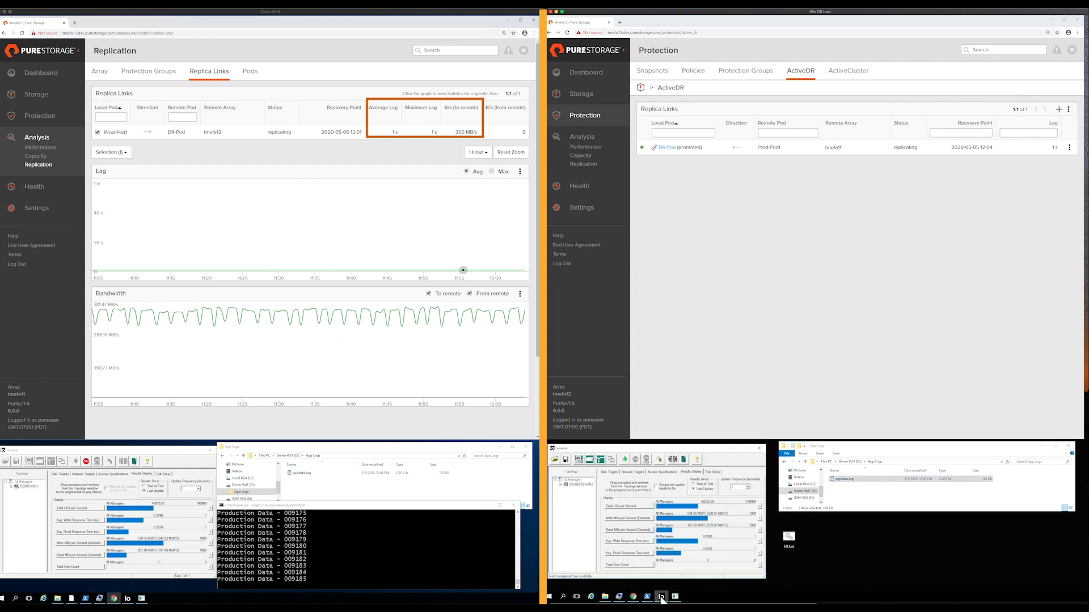
{"action": "left_click", "coordinate": [604, 472]}
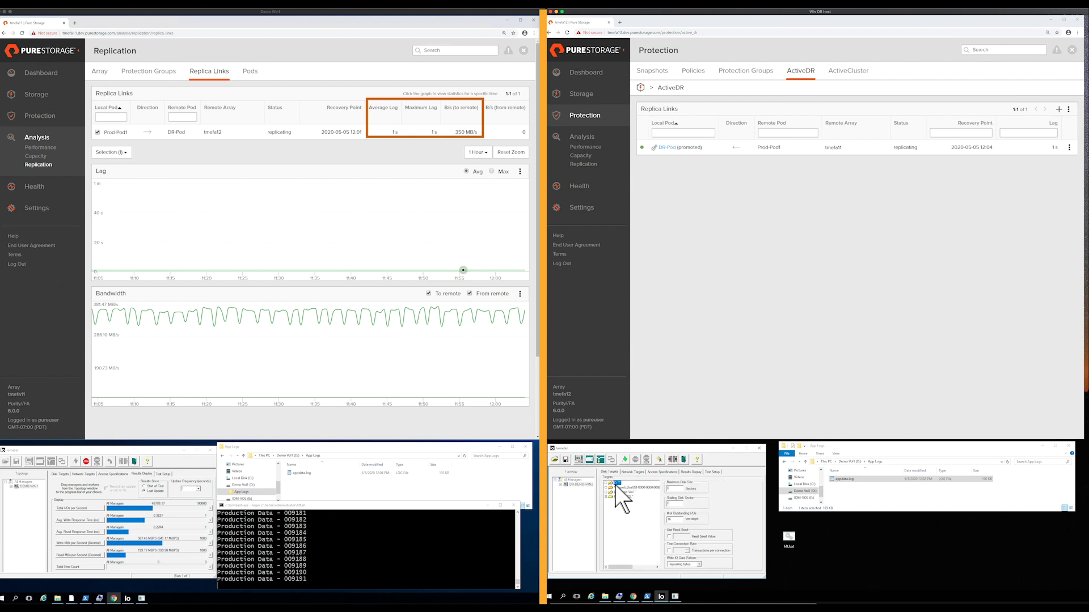
{"action": "left_click", "coordinate": [624, 460]}
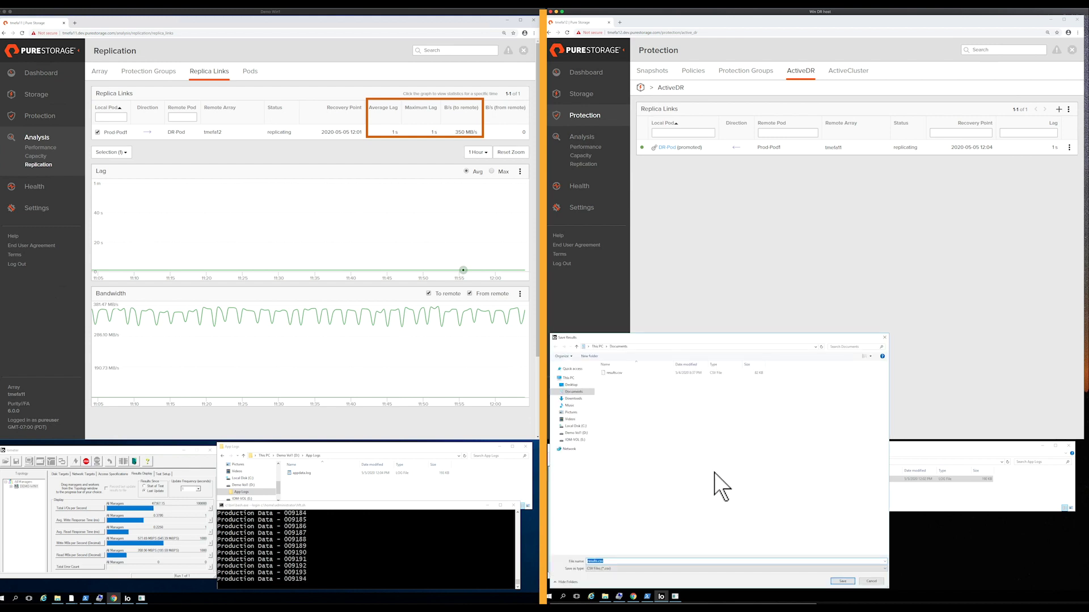
{"action": "key", "text": "Return"}
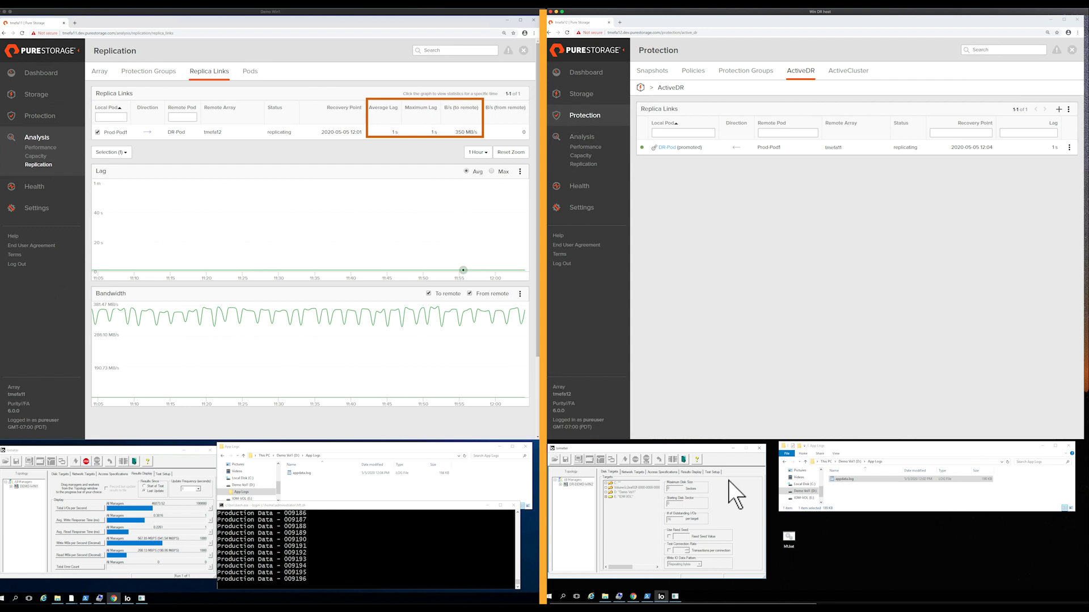
{"action": "double_click", "coordinate": [788, 536]}
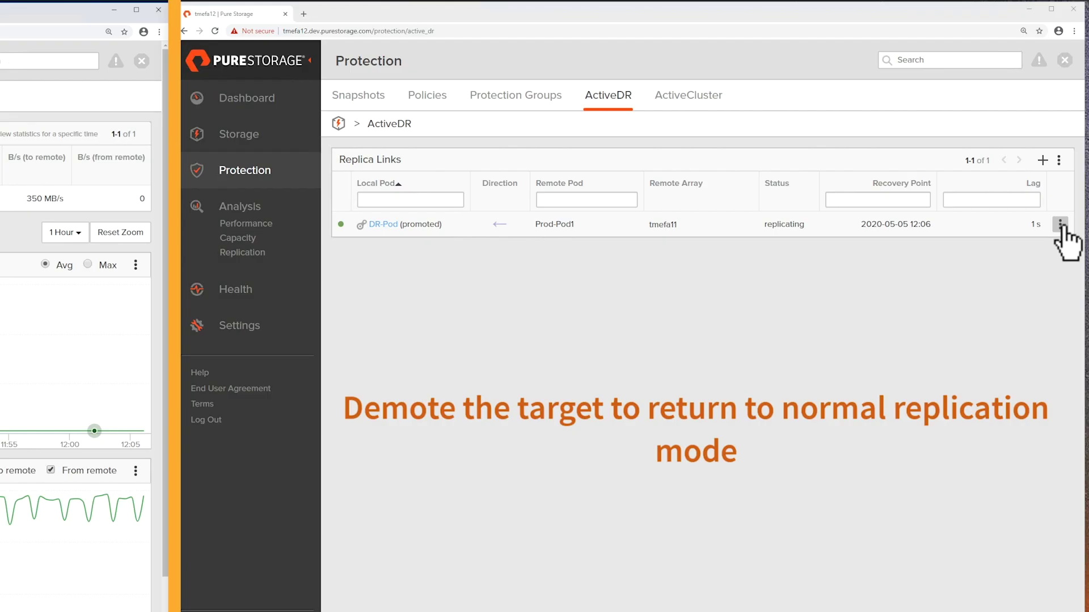
Step: Demote DR-Pod from its replica link actions to end the test failover
{"action": "left_click", "coordinate": [1060, 225]}
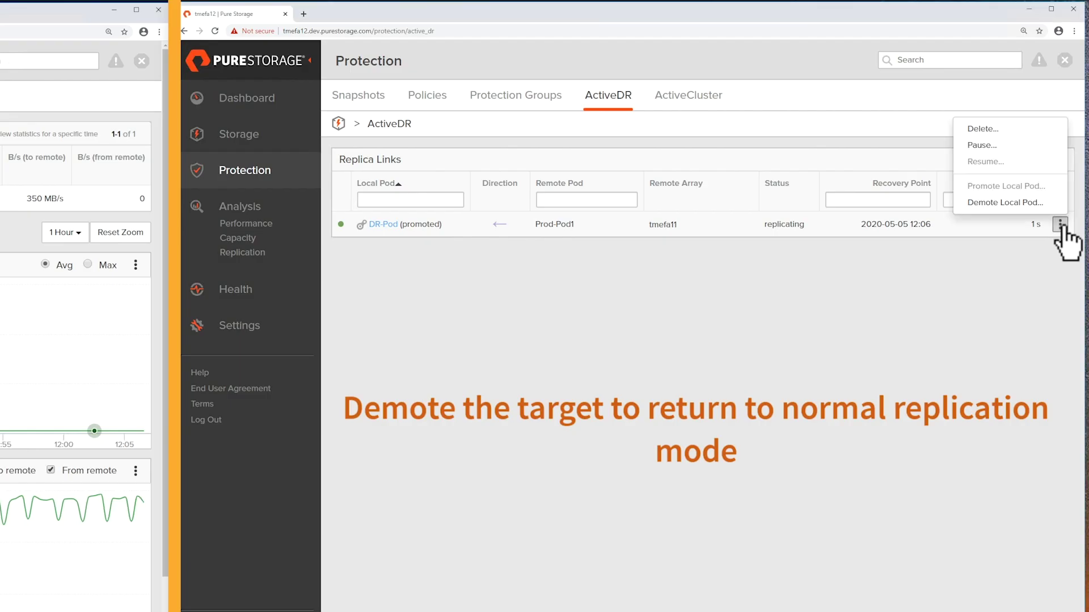
{"action": "left_click", "coordinate": [1019, 204]}
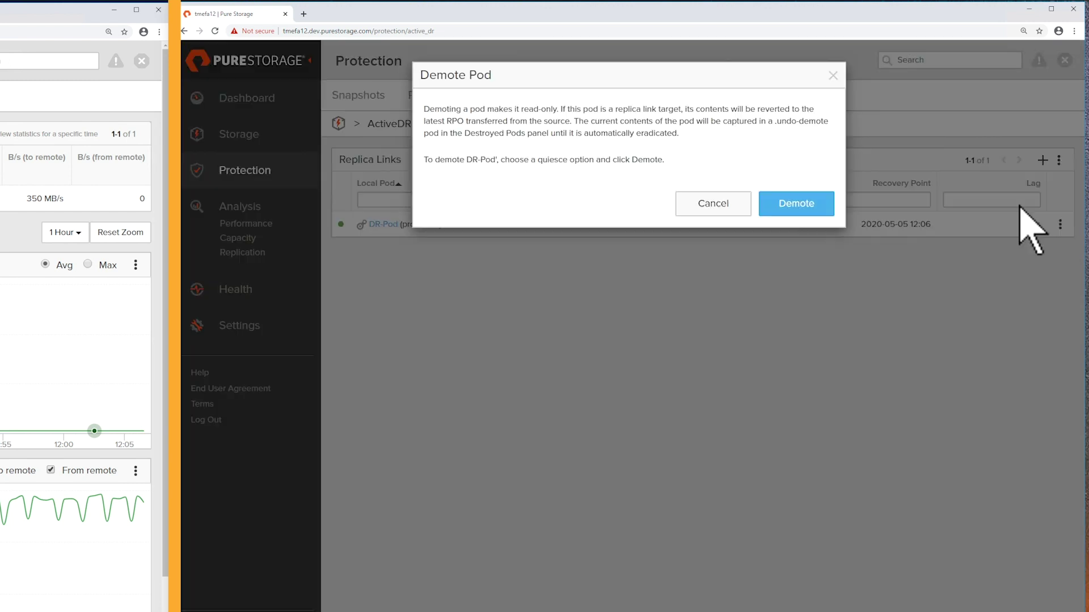
{"action": "left_click", "coordinate": [805, 208]}
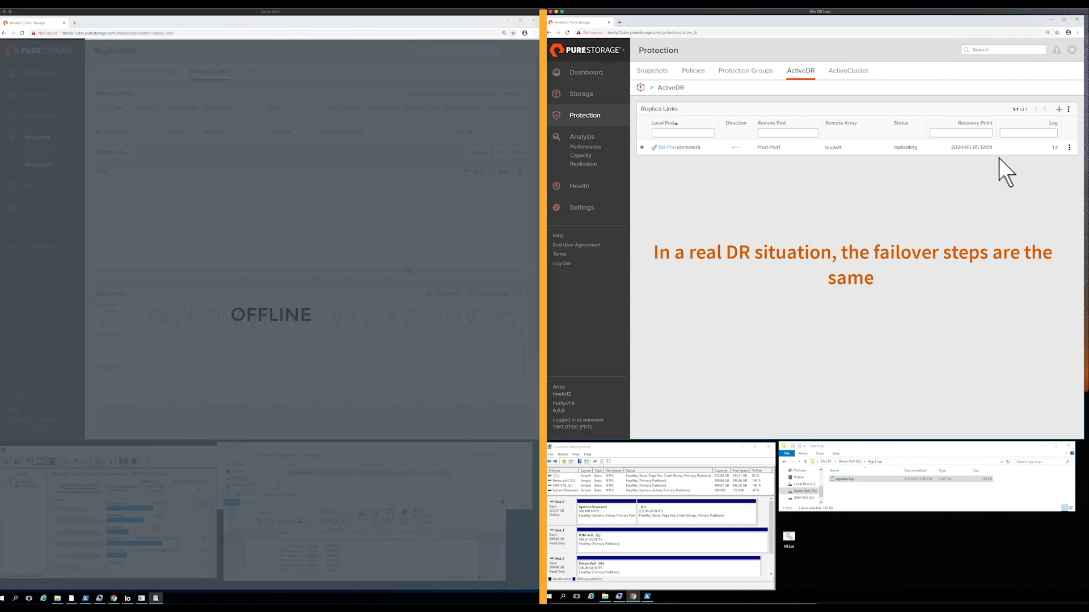
Step: Promote DR-Pod on tmefa12 again from its replica link actions while production is offline
{"action": "left_click", "coordinate": [1069, 148]}
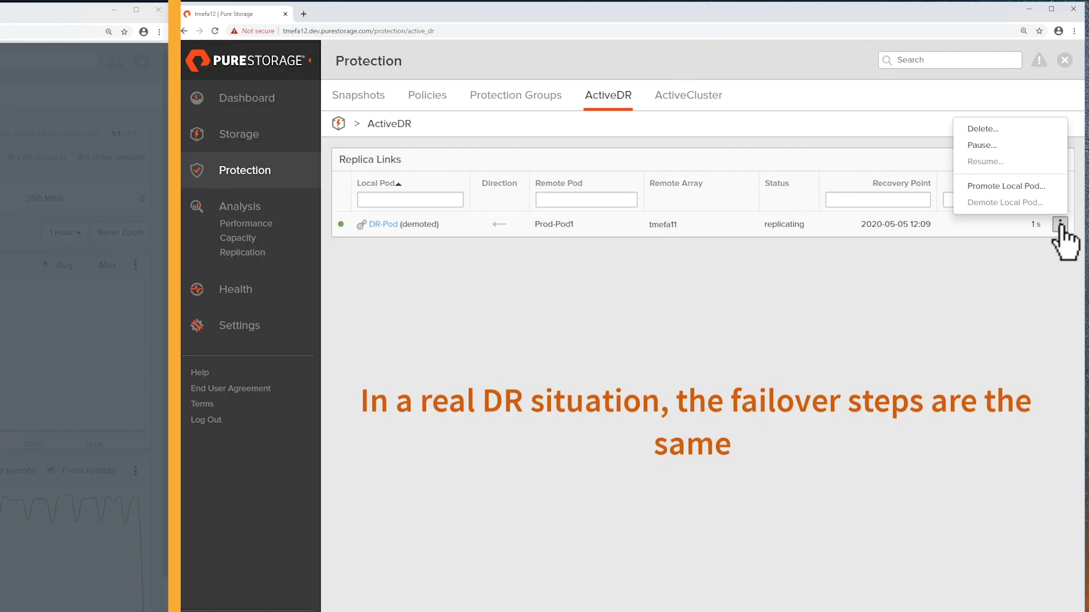
{"action": "left_click", "coordinate": [1010, 188]}
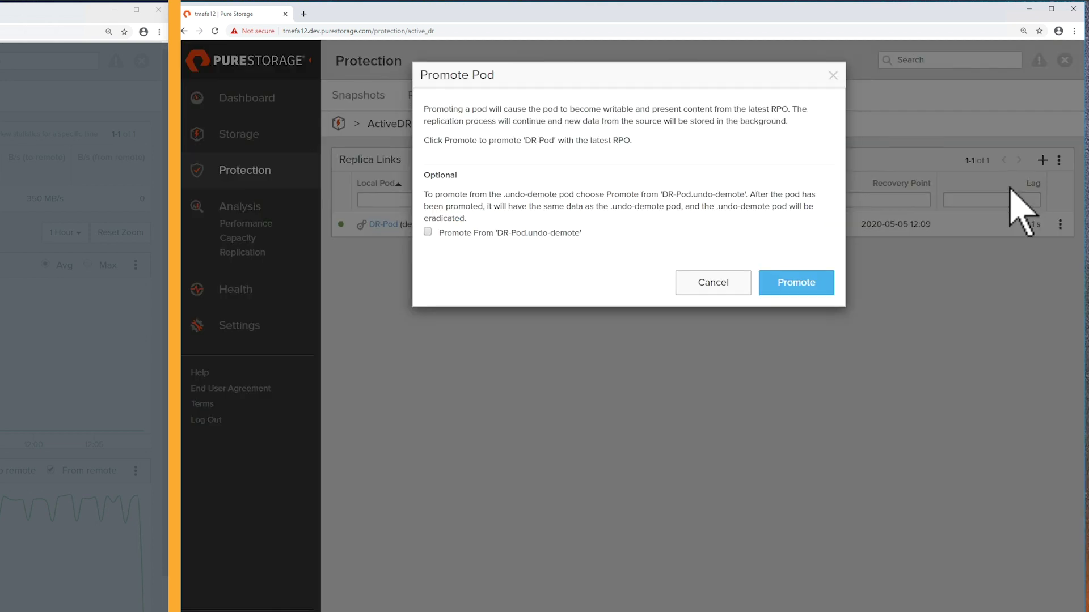
{"action": "left_click", "coordinate": [799, 284]}
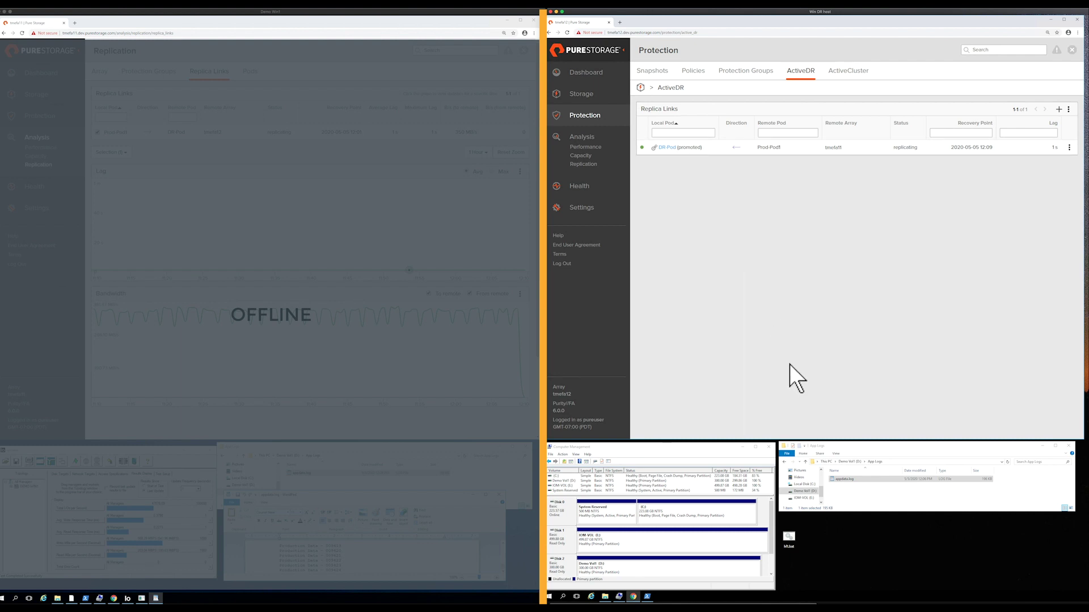
Step: Shrink the DR app console and bring the file window to the Desktop folder
{"action": "left_click_drag", "start_coordinate": [863, 418], "coordinate": [873, 501]}
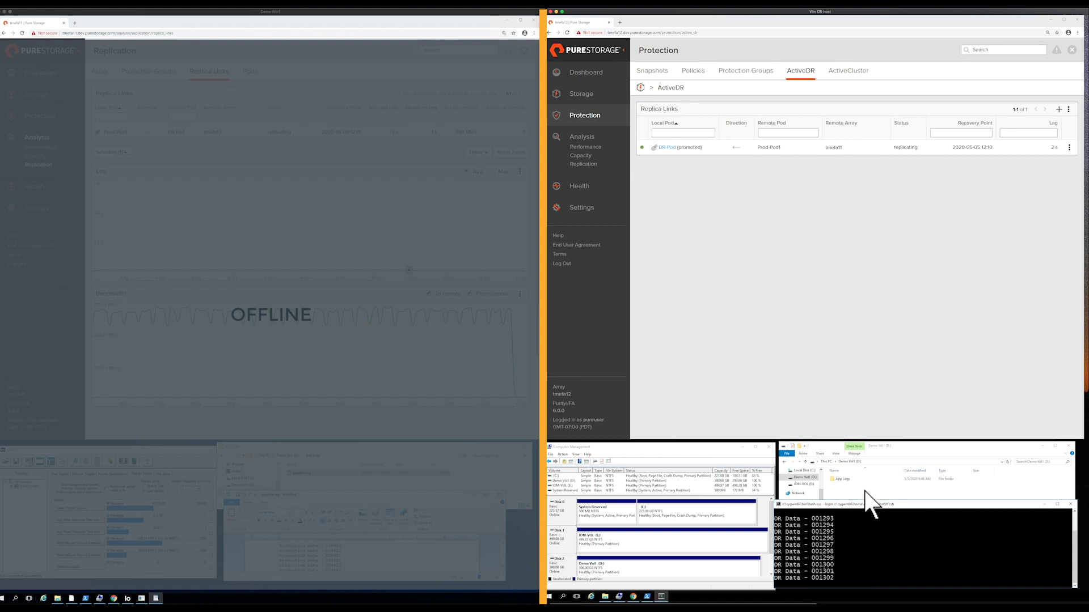
{"action": "left_click", "coordinate": [820, 489]}
{"action": "left_click_drag", "start_coordinate": [820, 489], "coordinate": [819, 471]}
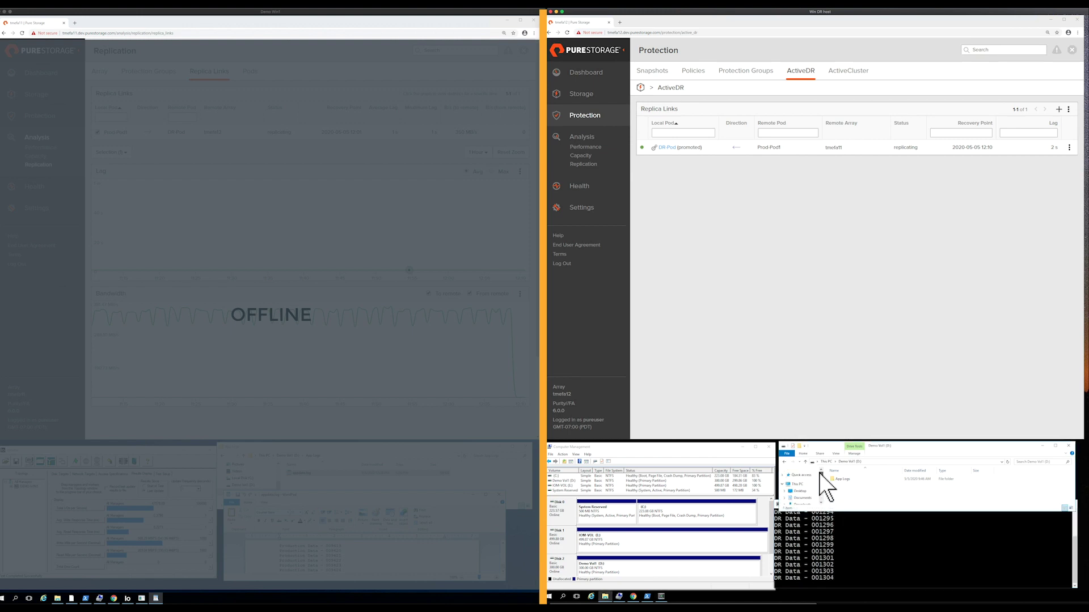
{"action": "left_click", "coordinate": [800, 491]}
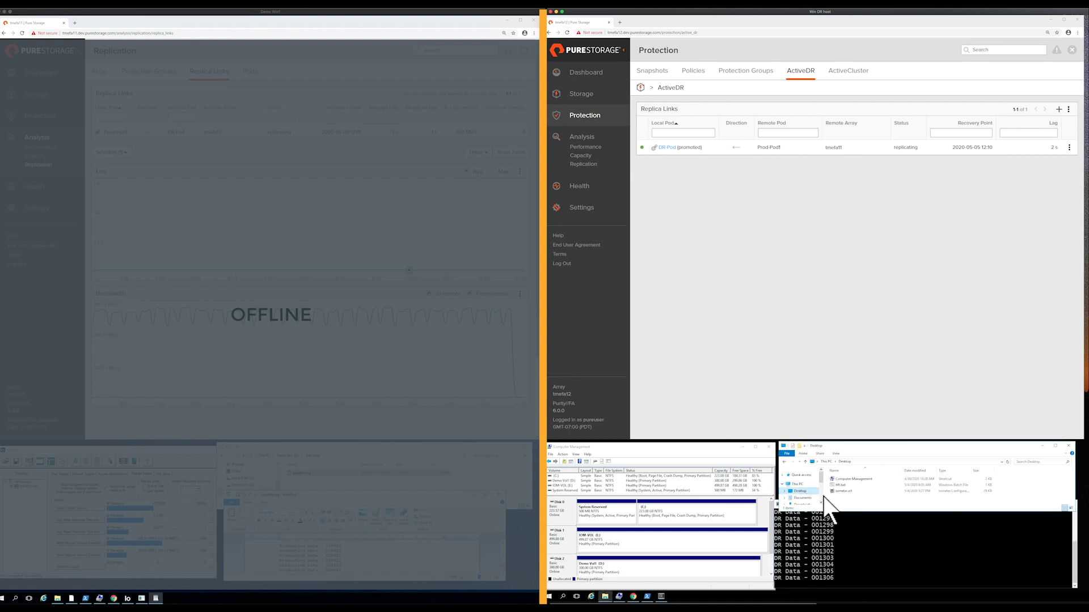
Step: Load iometer.icf and start a test on DR-DEMO-WIN2, saving the results file
{"action": "double_click", "coordinate": [844, 491]}
{"action": "left_click", "coordinate": [582, 483]}
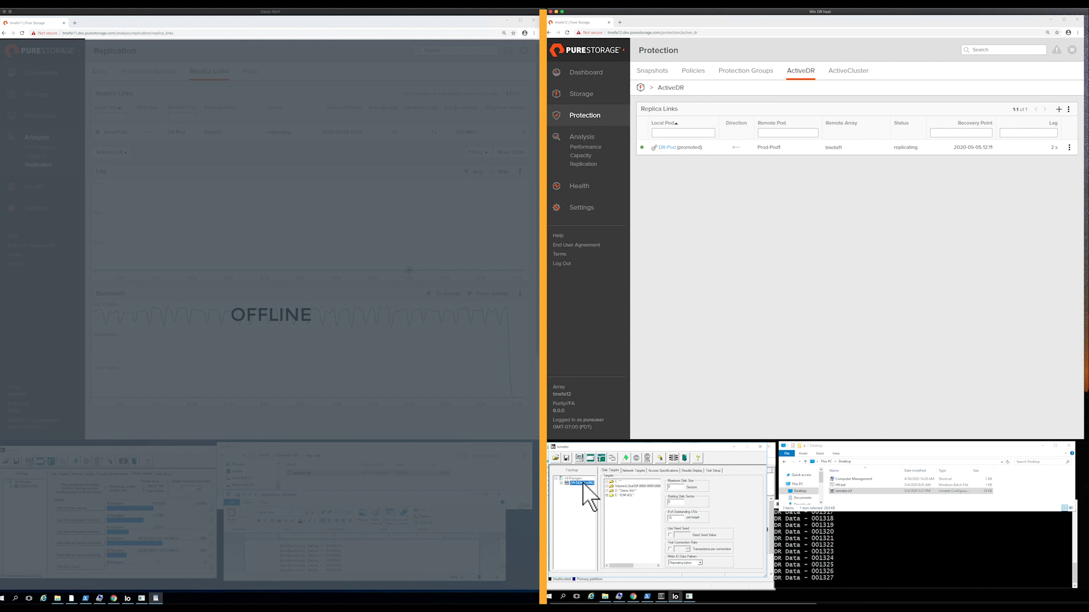
{"action": "left_click", "coordinate": [625, 459]}
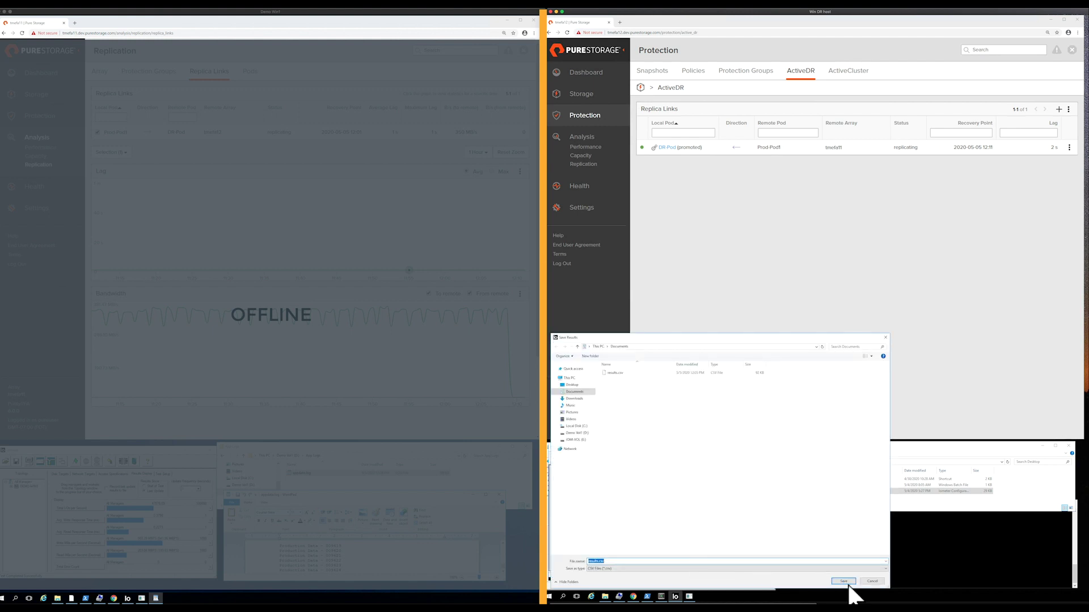
{"action": "left_click", "coordinate": [847, 582]}
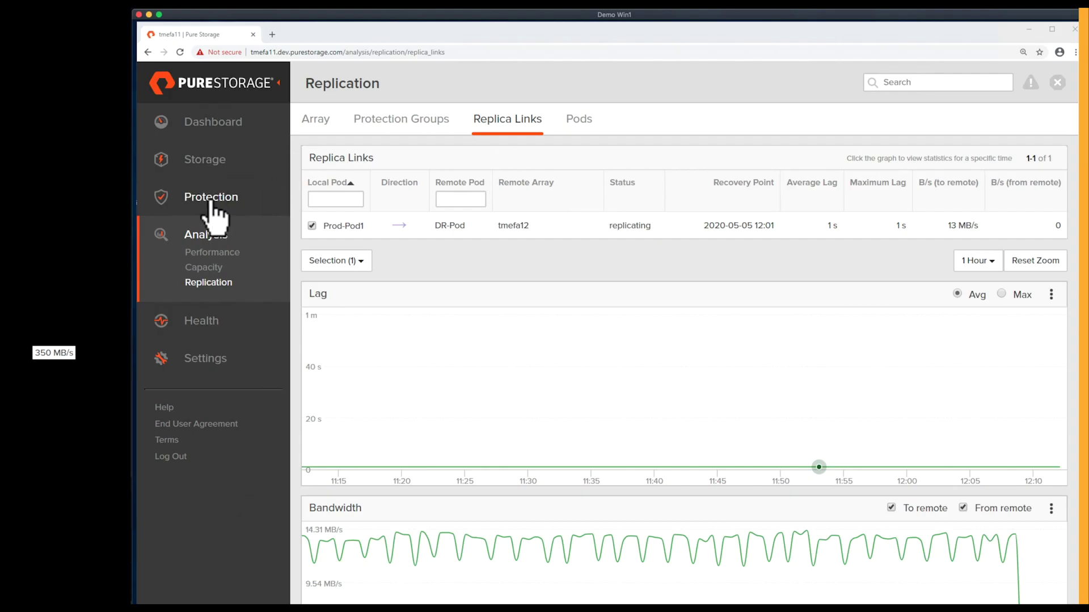
Step: Demote Prod-Pod1 from its ActiveDR replica link using Skip Quiesce
{"action": "left_click", "coordinate": [211, 202]}
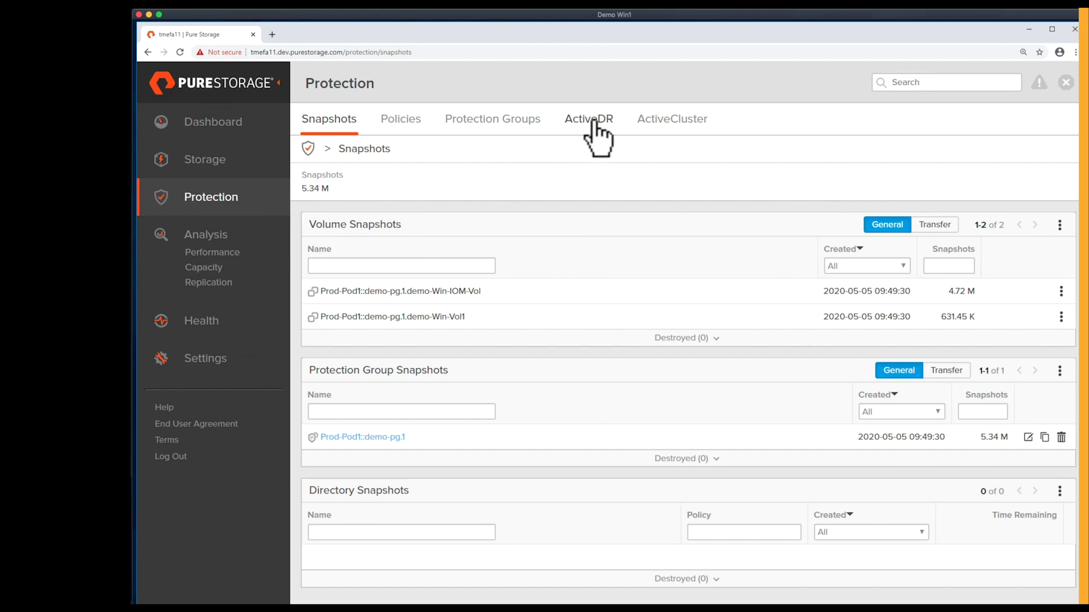
{"action": "left_click", "coordinate": [593, 120]}
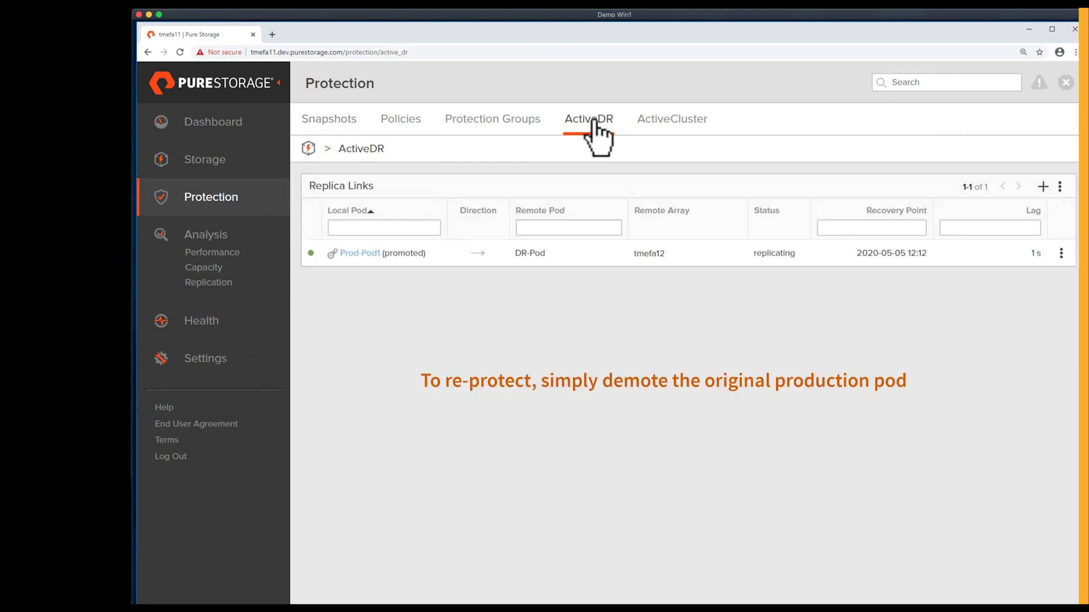
{"action": "left_click", "coordinate": [1061, 254]}
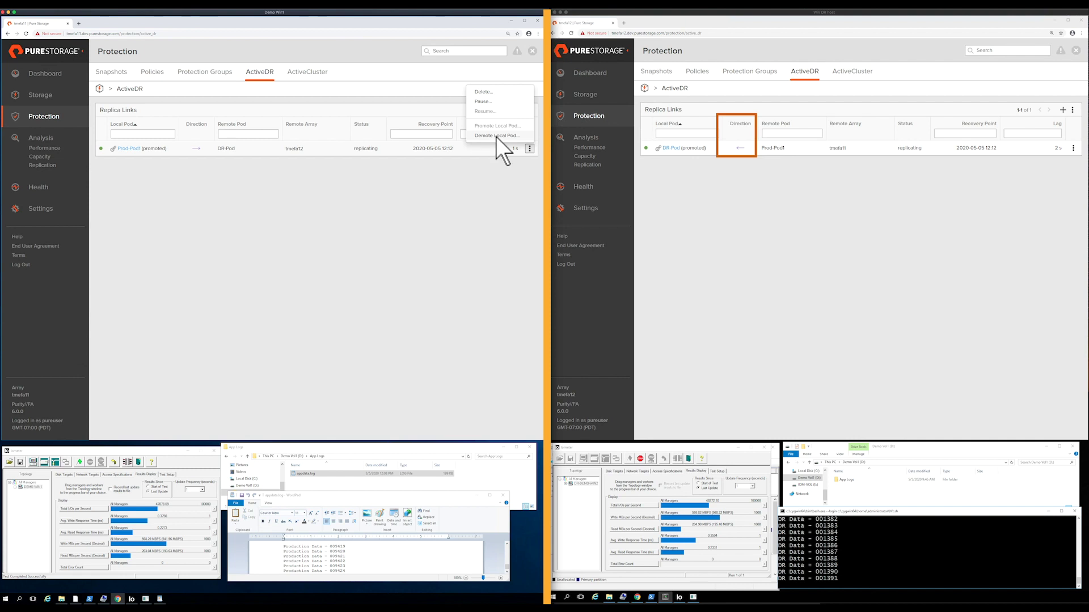
{"action": "left_click", "coordinate": [1001, 230]}
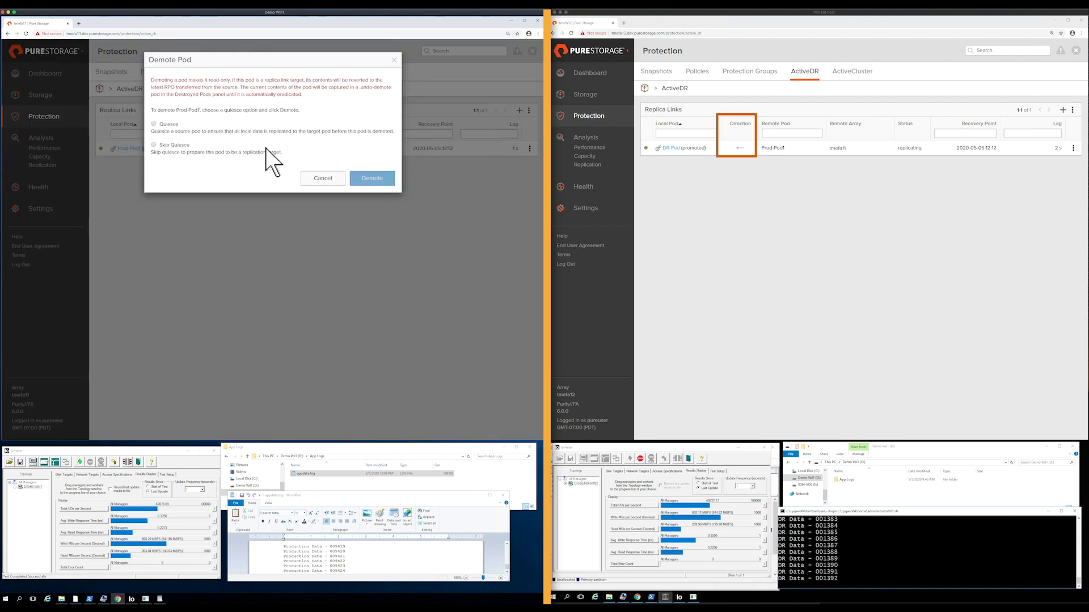
{"action": "left_click", "coordinate": [154, 144]}
{"action": "left_click", "coordinate": [374, 178]}
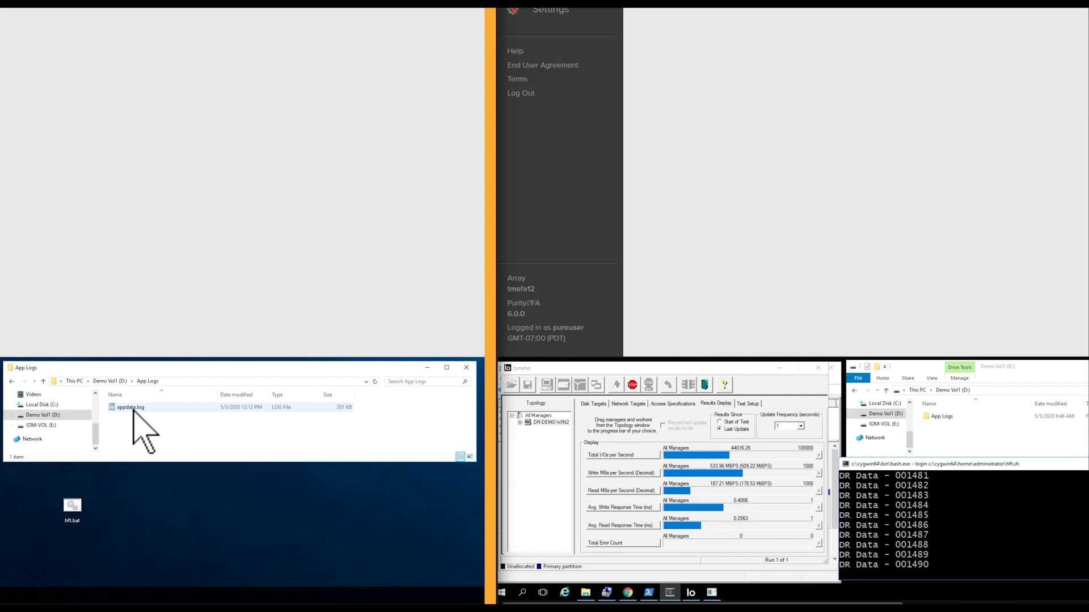
Step: Open appdata.log in an enlarged WordPad window to see DR Data entries up to 001400
{"action": "double_click", "coordinate": [306, 473]}
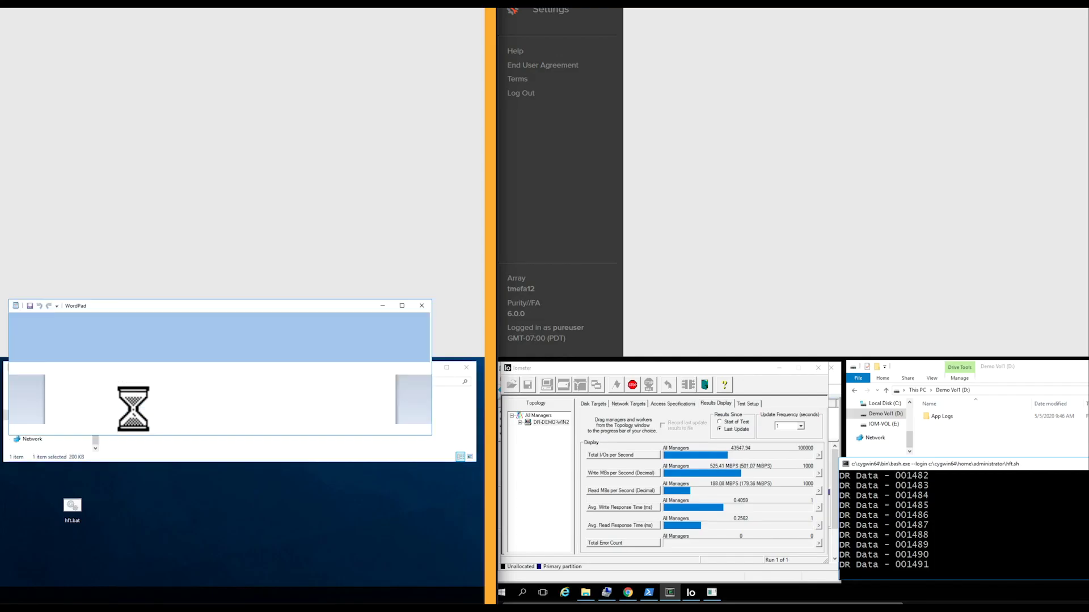
{"action": "left_click_drag", "start_coordinate": [429, 432], "coordinate": [433, 527]}
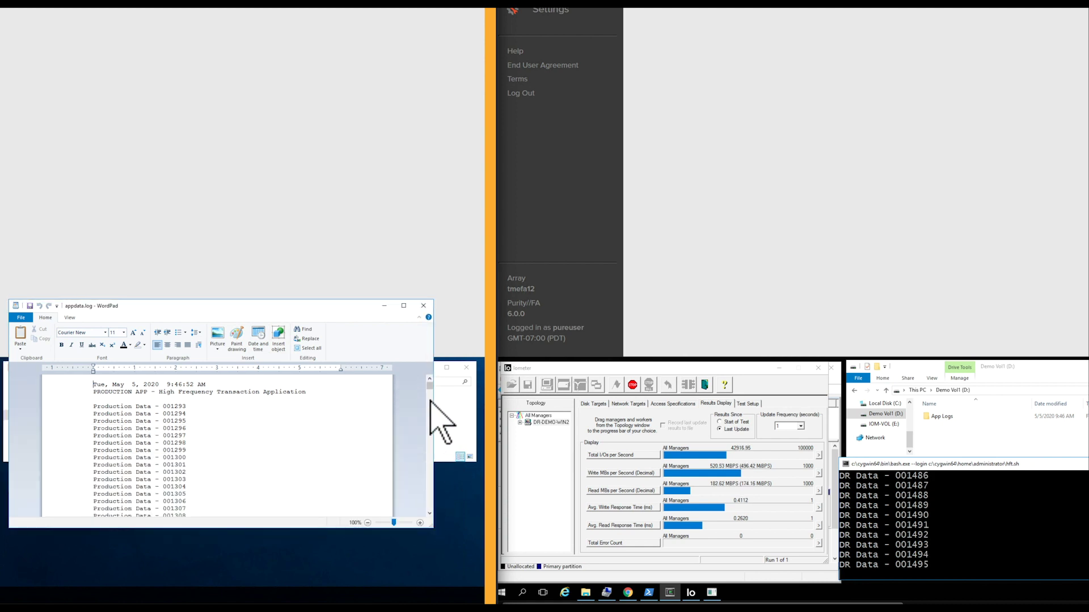
{"action": "left_click_drag", "start_coordinate": [430, 381], "coordinate": [437, 522]}
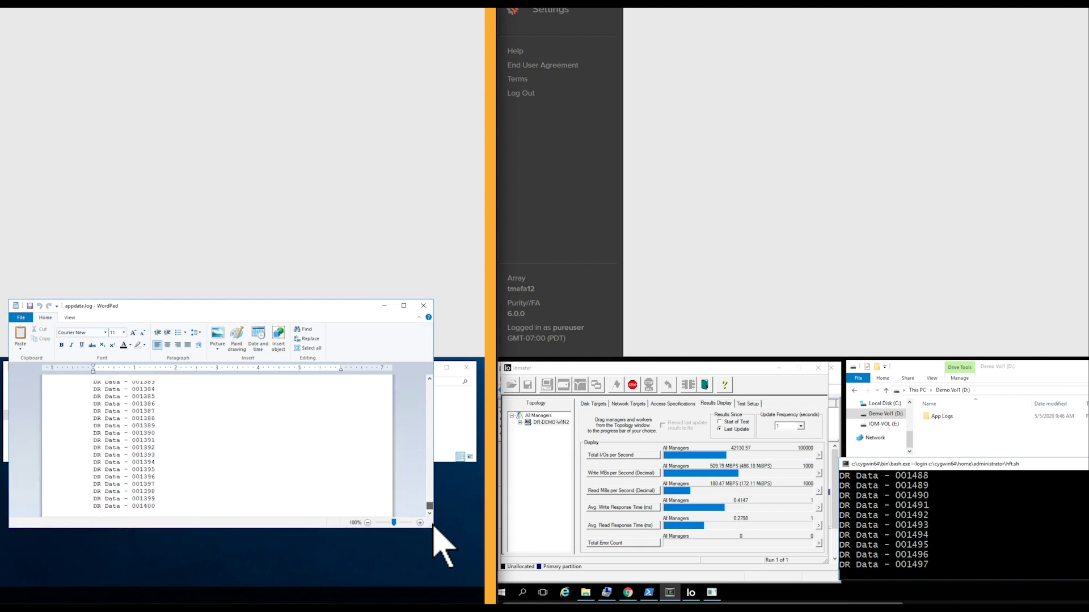